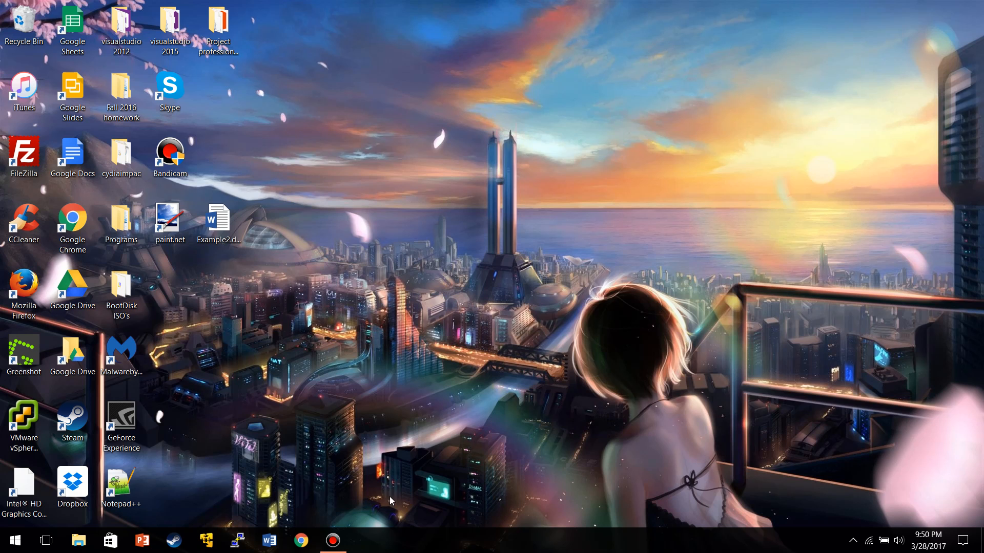
- Launch a new Google Chrome window from the taskbar
left_click(302, 542)
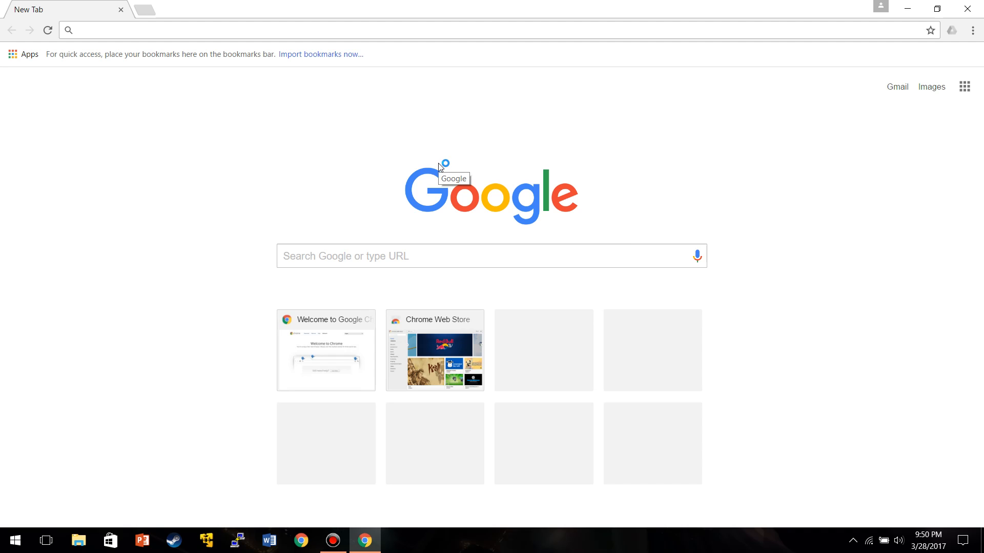
- Go to gmail.com to load Gmail's about page
type("g")
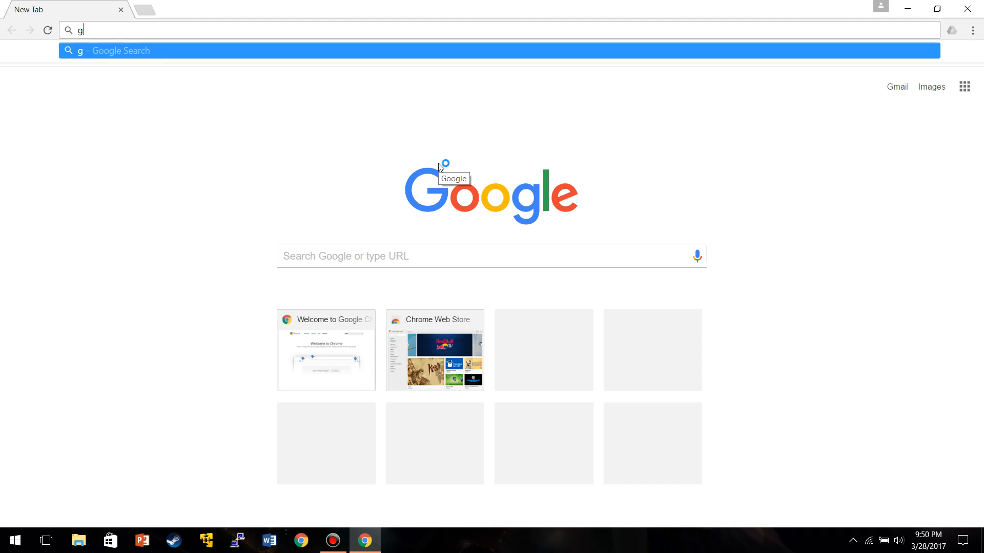
type("mail.com")
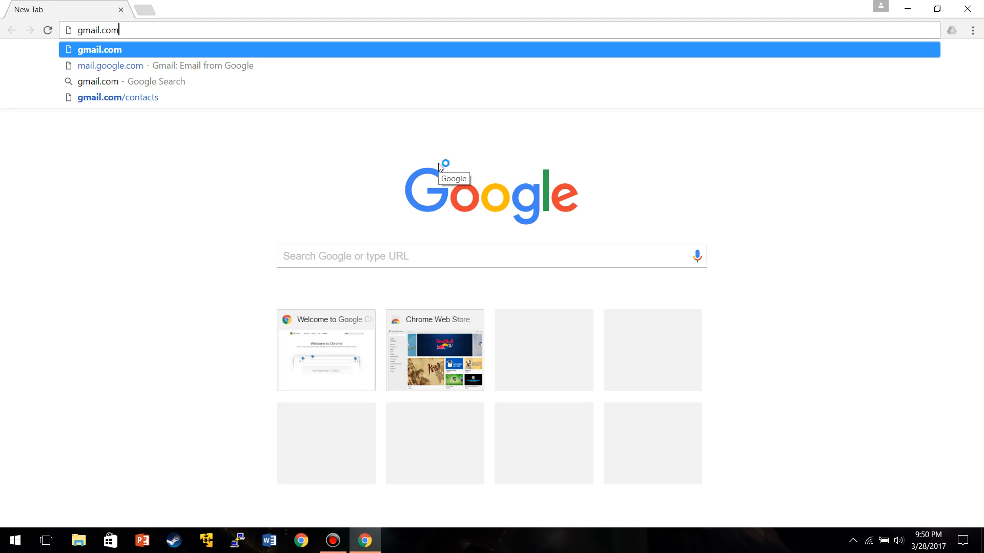
key("Return")
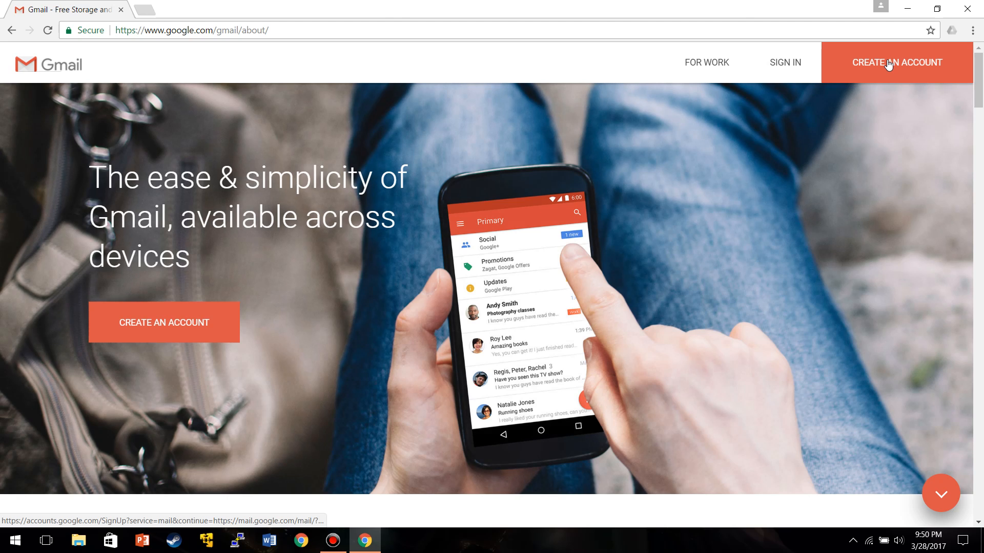
left_click(889, 63)
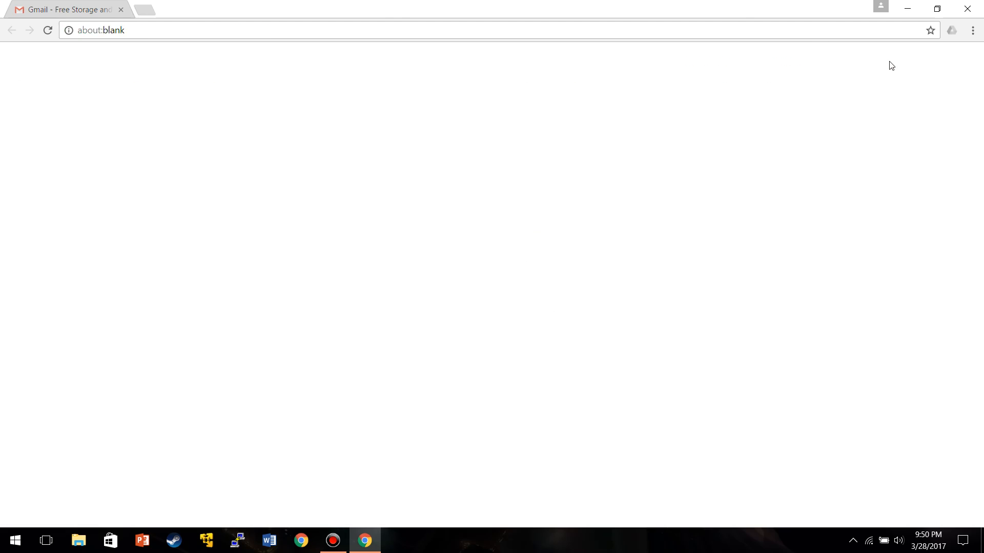
scroll(576, 126, "down", 1)
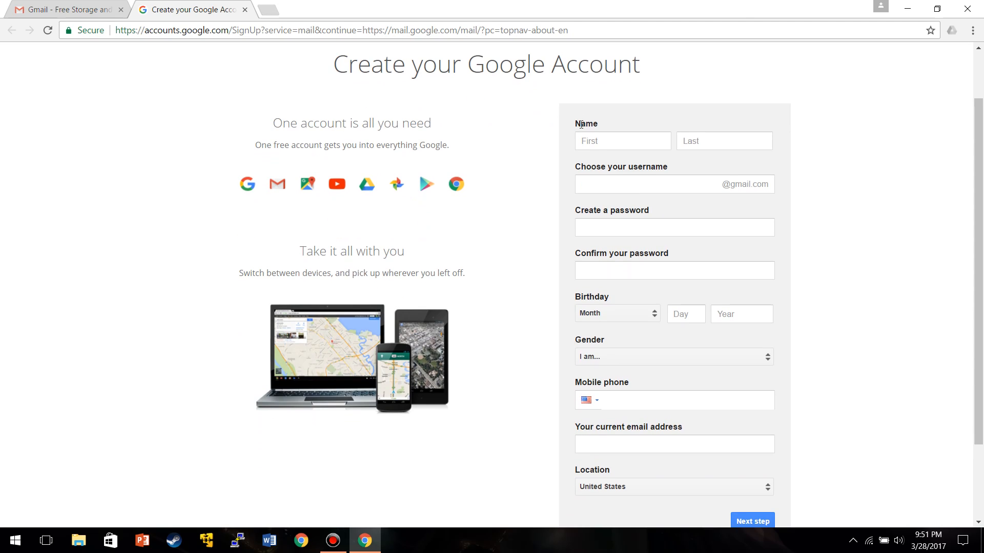
scroll(567, 126, "down", 1)
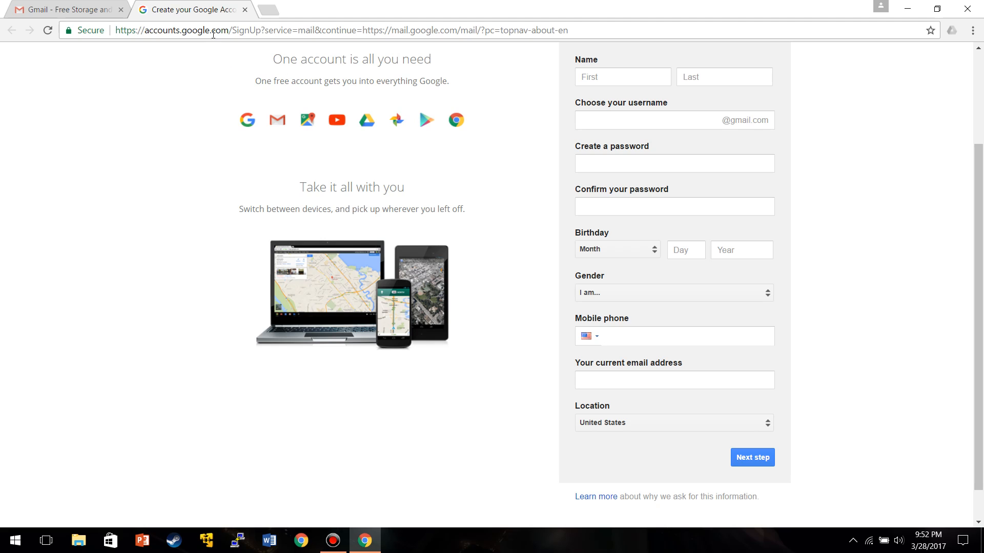
left_click(245, 10)
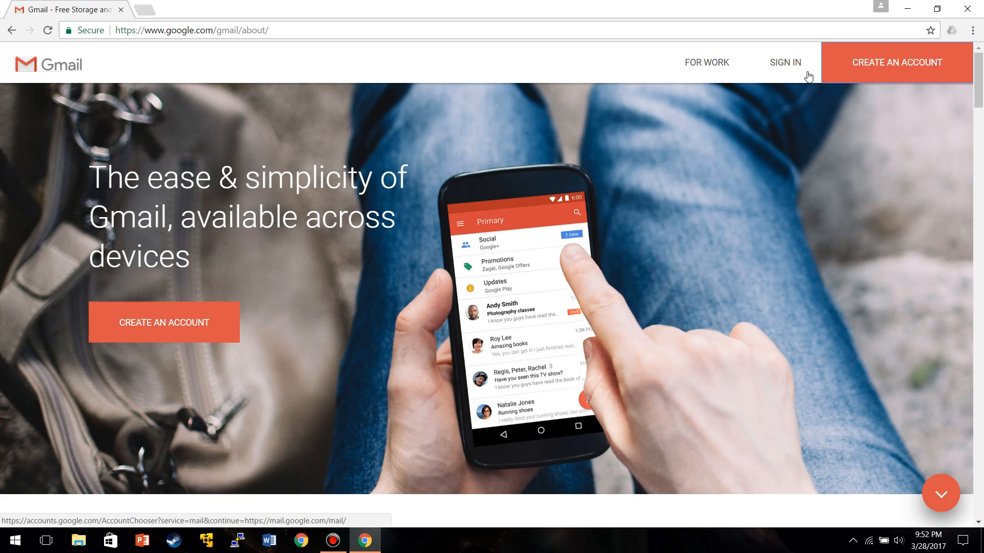
- Sign in to Chrome with the Google account's email and password, then dismiss the confirmation
left_click(878, 6)
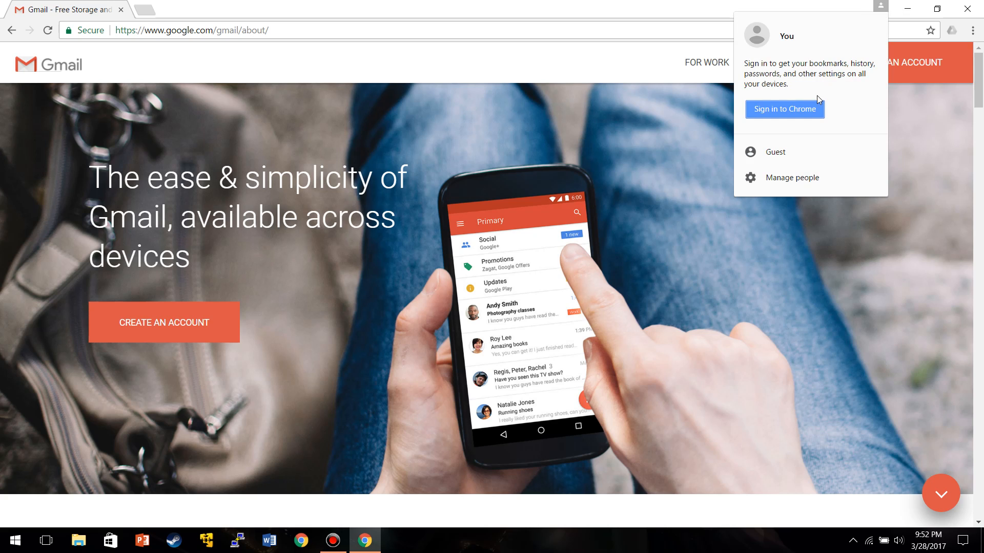
left_click(807, 109)
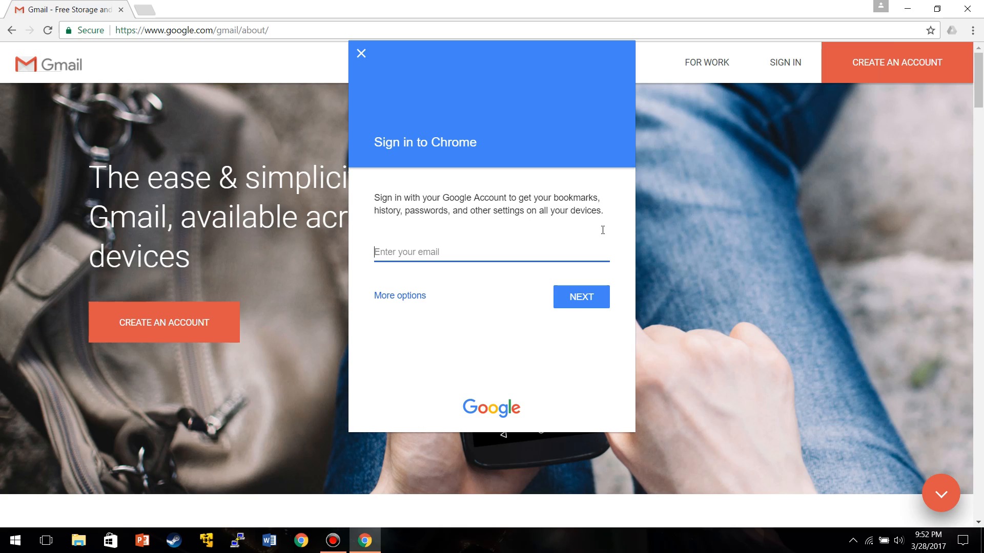
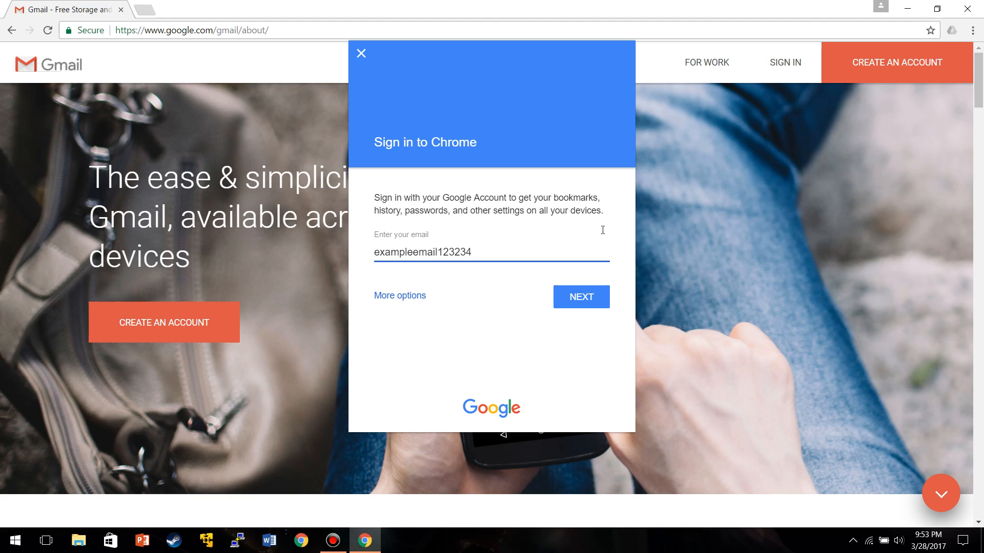
left_click(603, 301)
type("•••••••")
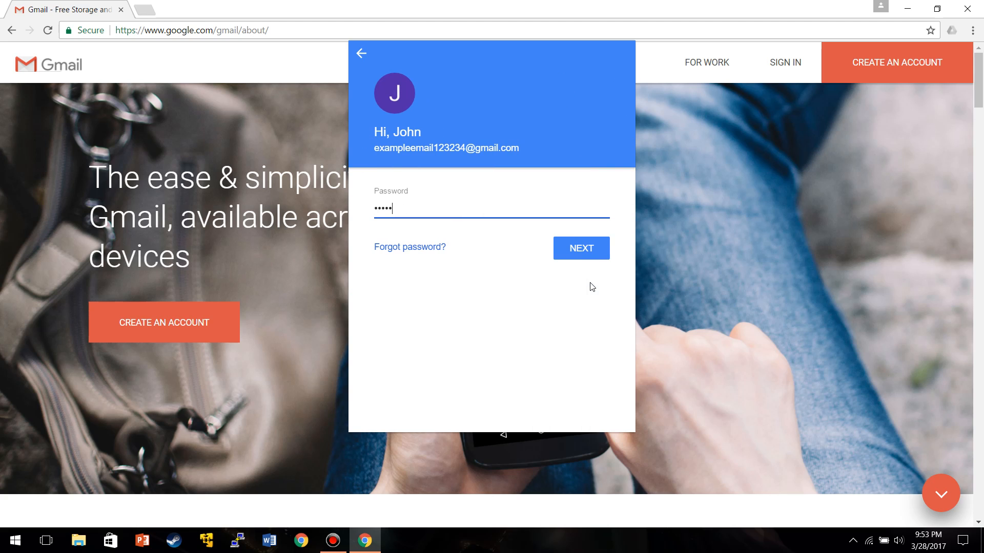
type("•••••")
key("Return")
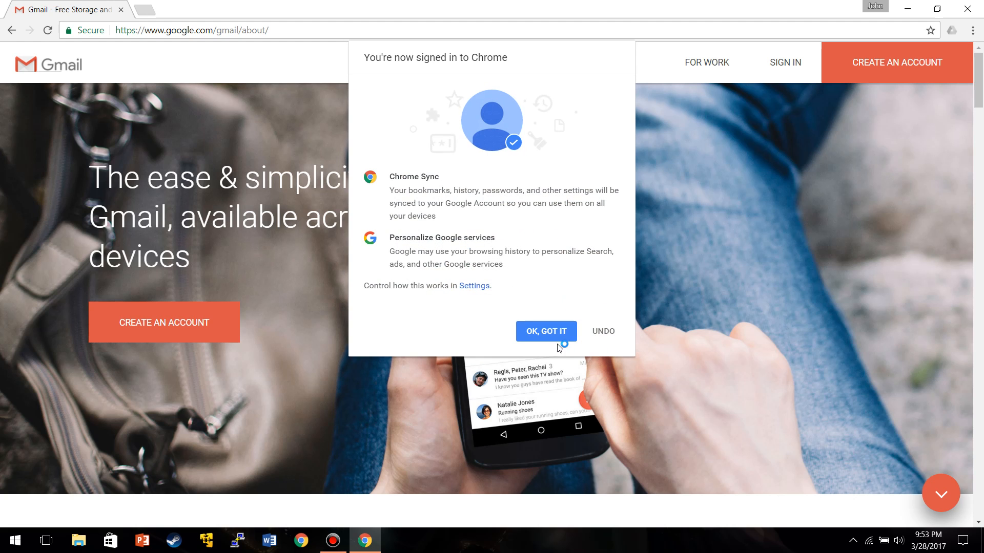
left_click(547, 331)
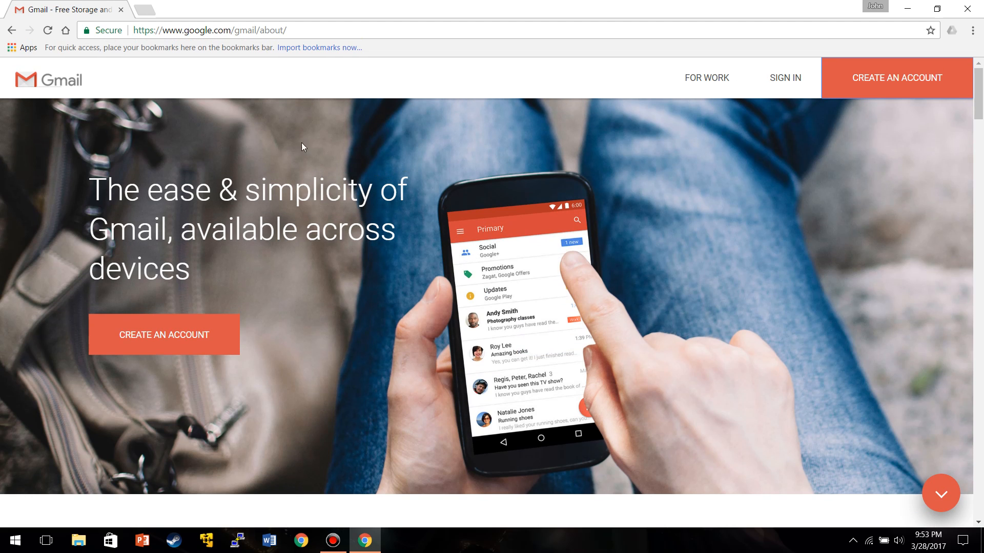
- Reach the chrome://apps page through the Apps bookmark and launch Gmail from its tile
left_click(66, 29)
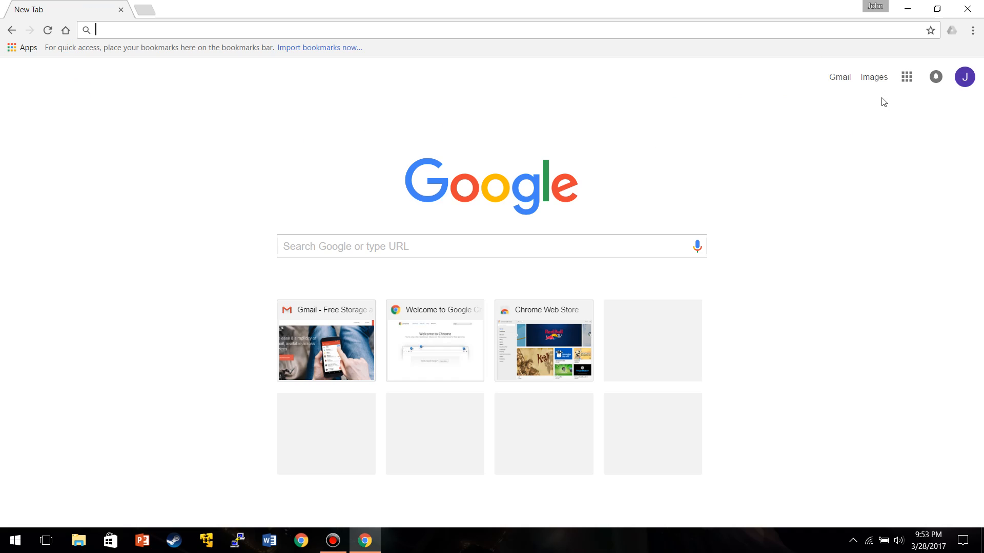
left_click(838, 85)
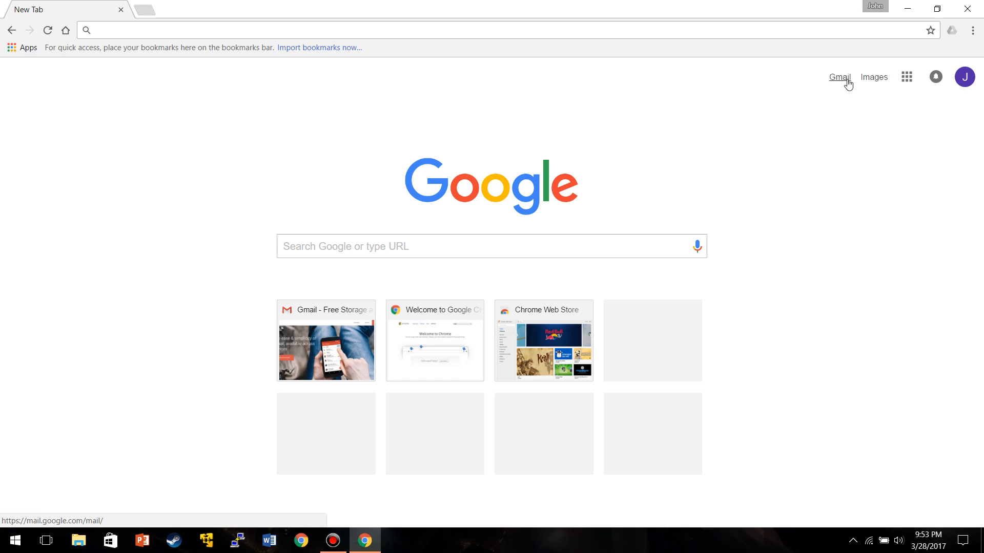
left_click(911, 81)
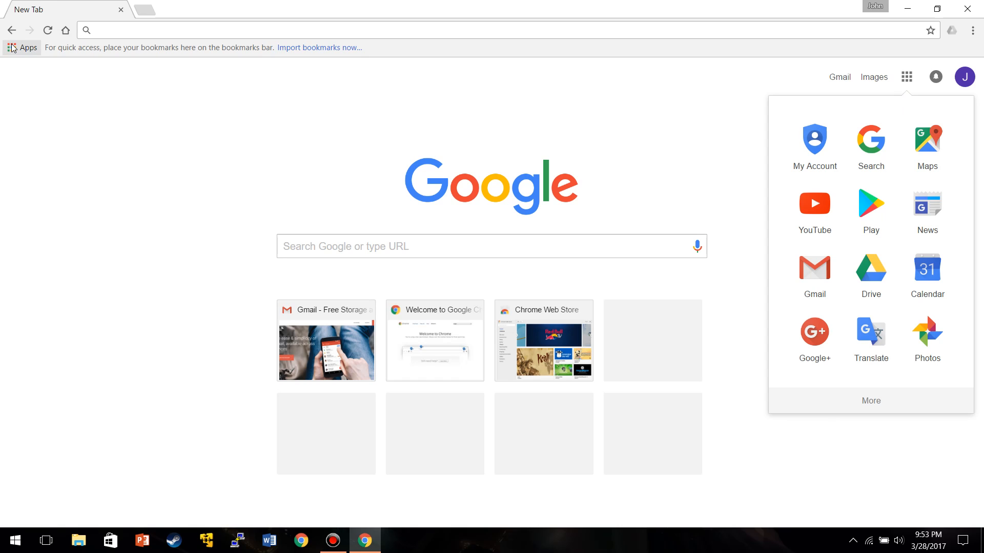
left_click(29, 49)
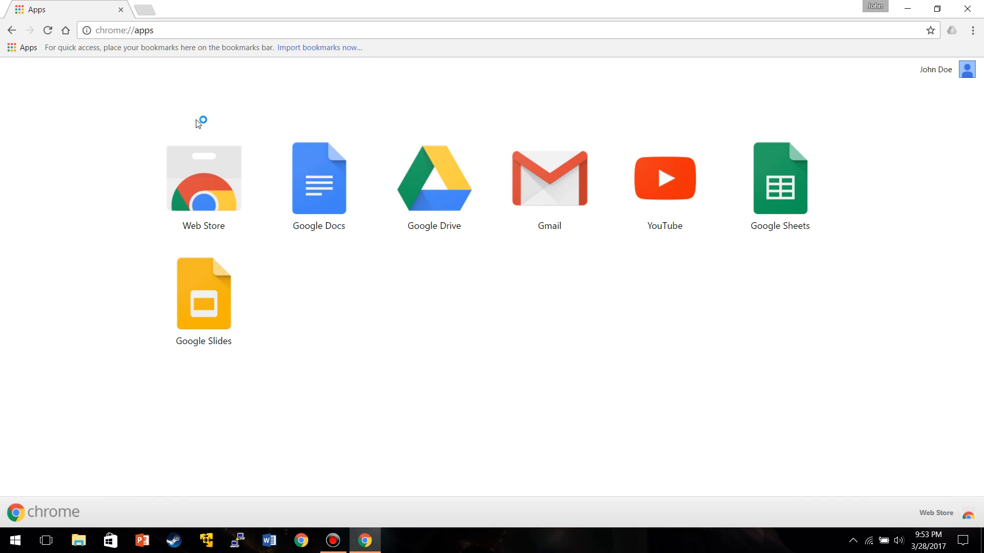
left_click(552, 179)
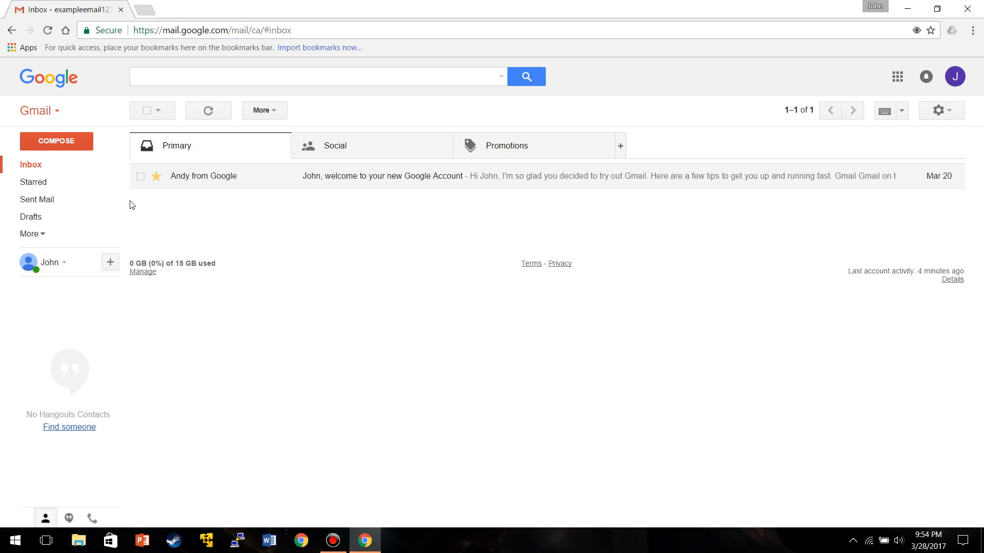
- Read through the Gmail welcome email, then move it to Trash
left_click(198, 182)
scroll(363, 239, "down", 3)
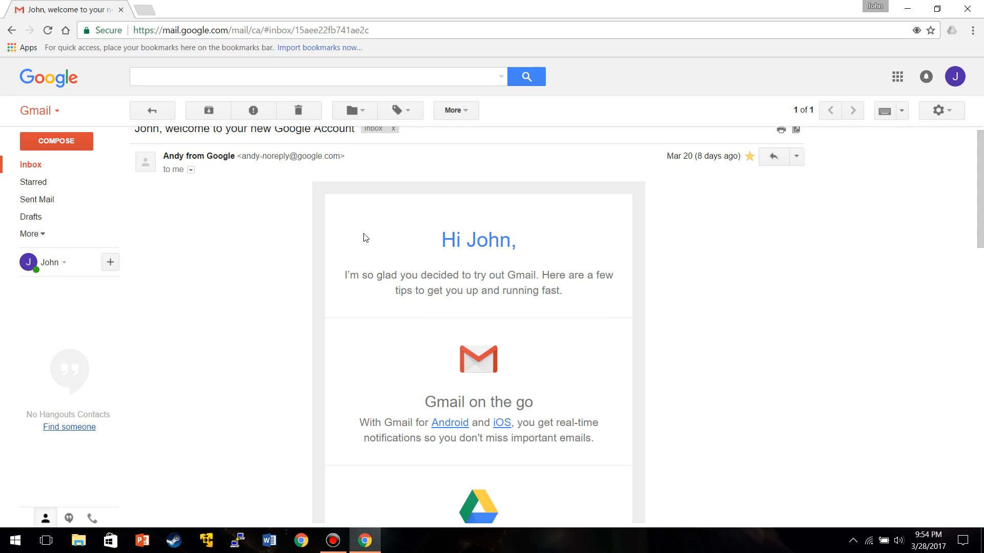
scroll(363, 238, "down", 8)
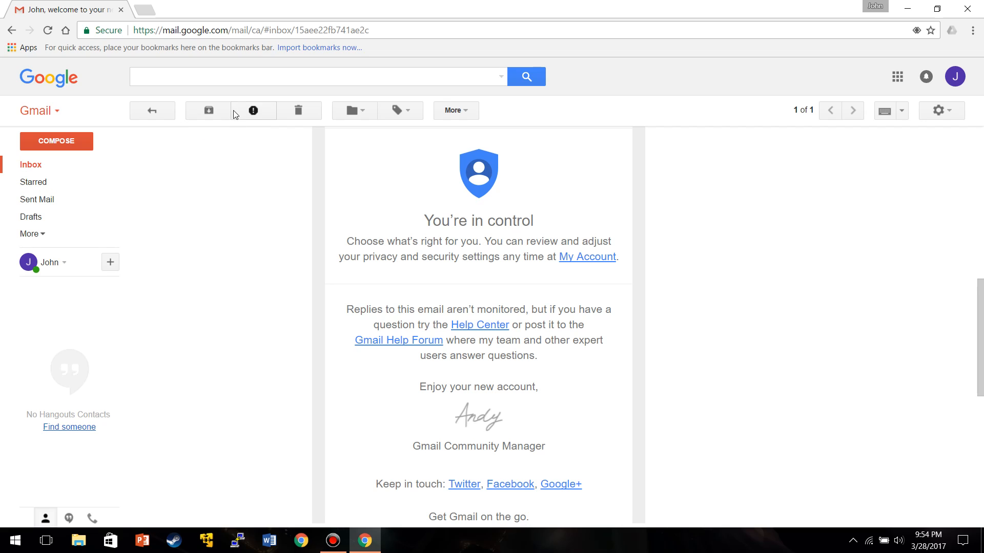
left_click(40, 235)
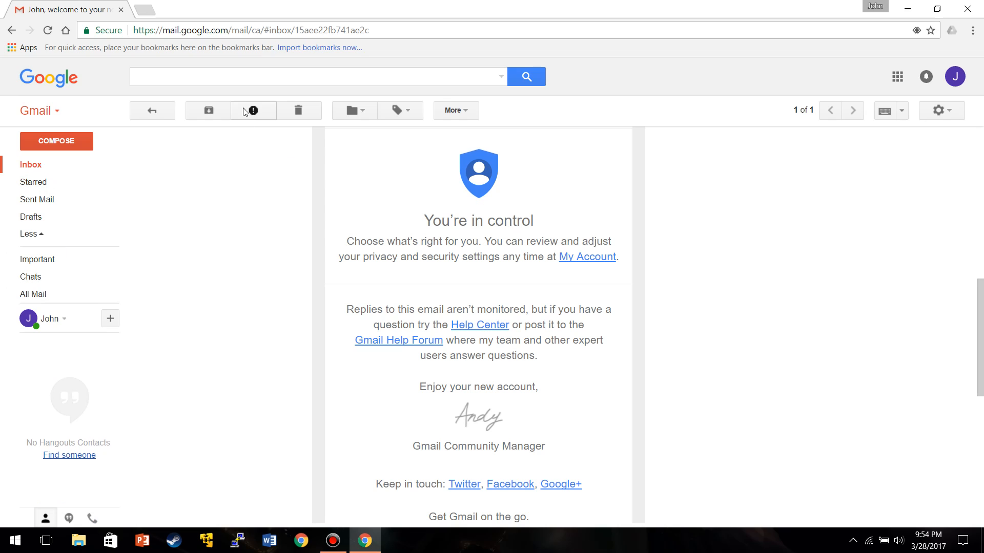
left_click(298, 111)
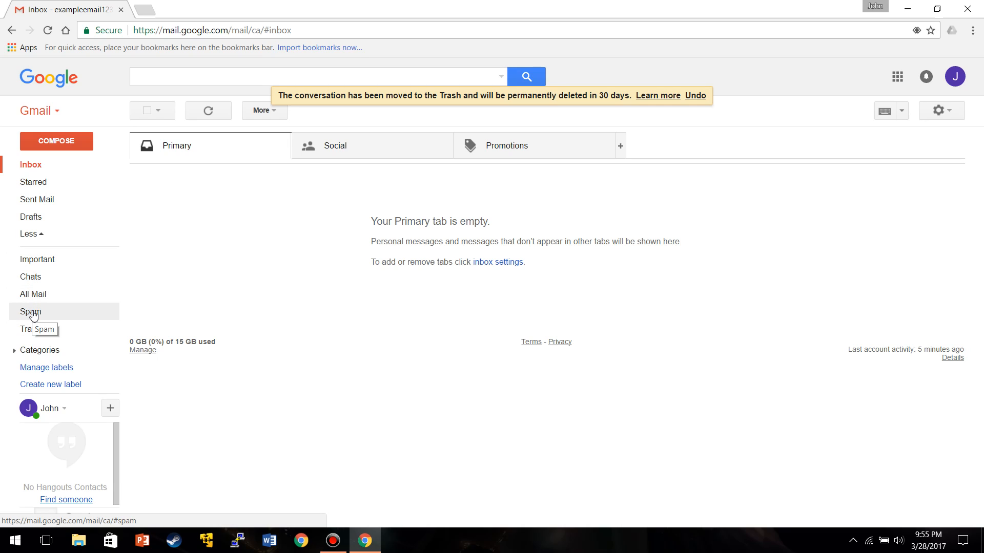
- Move the welcome email from Trash back to the inbox and return to Inbox
left_click(32, 331)
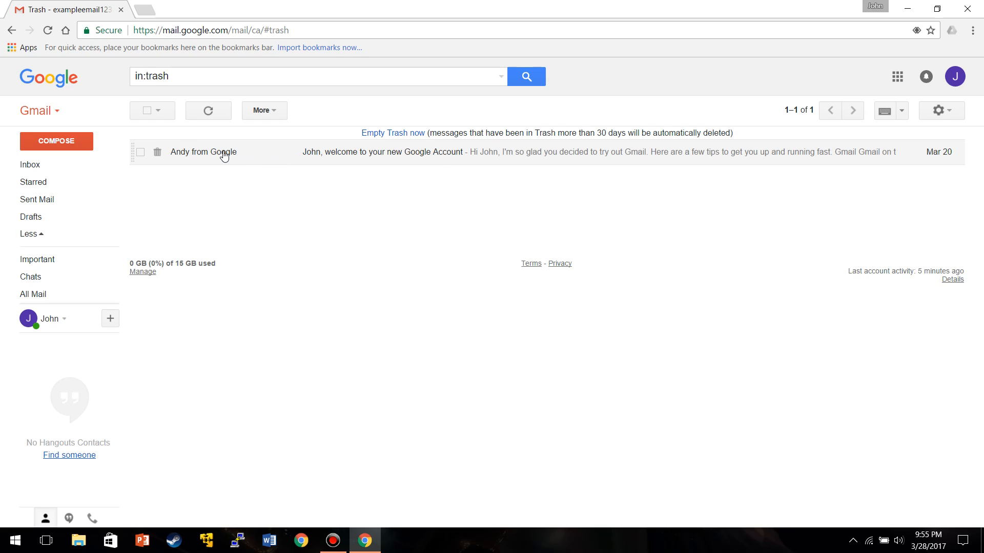
mouse_move(206, 157)
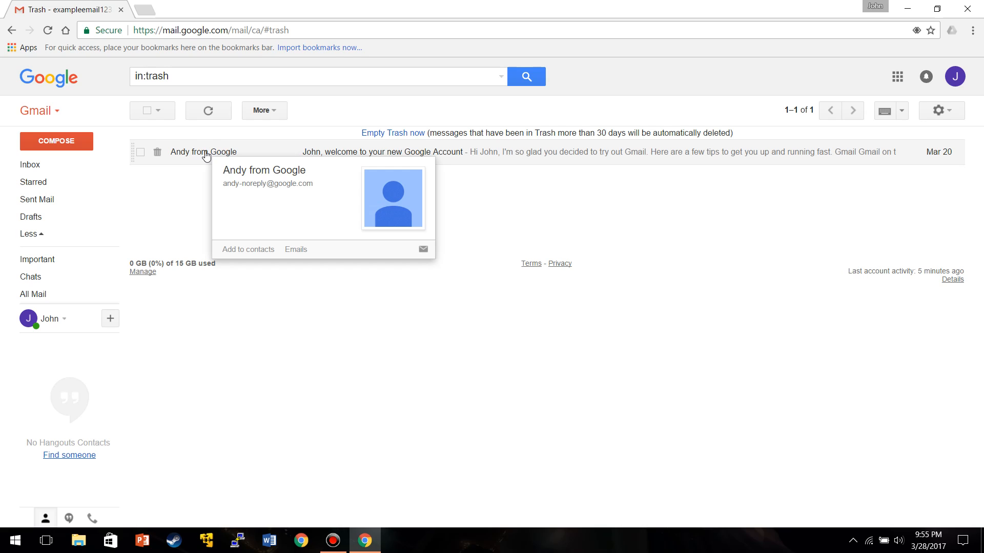
left_click(140, 153)
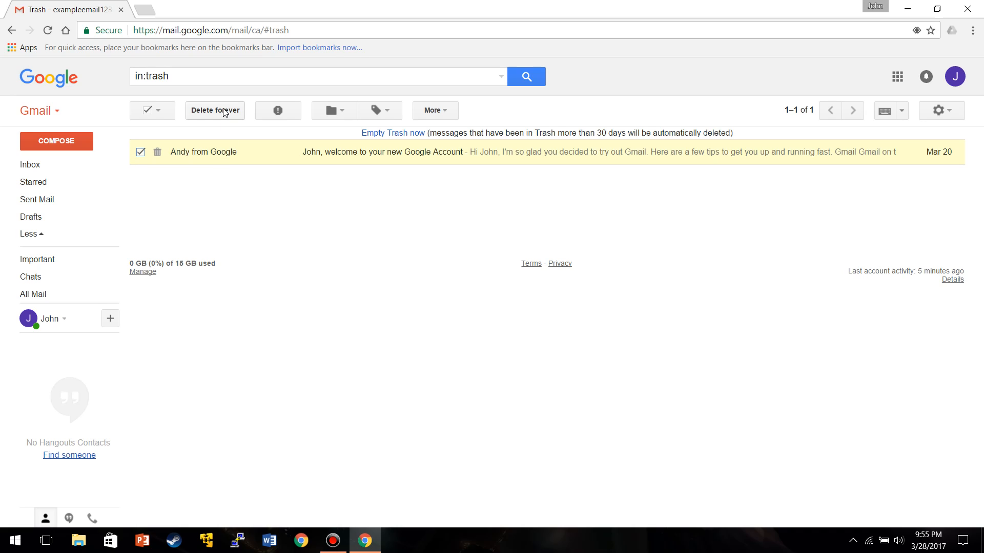
right_click(201, 156)
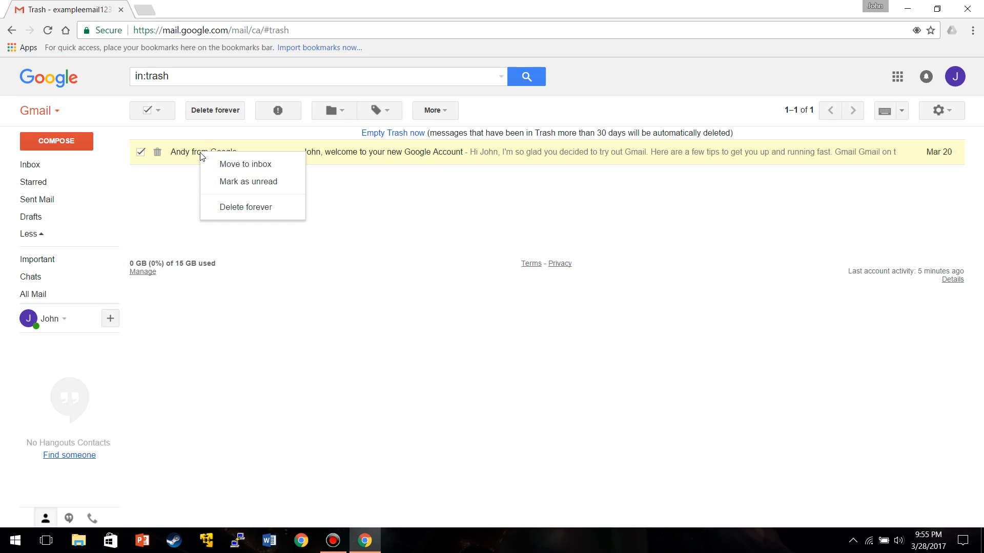
left_click(238, 165)
left_click(42, 169)
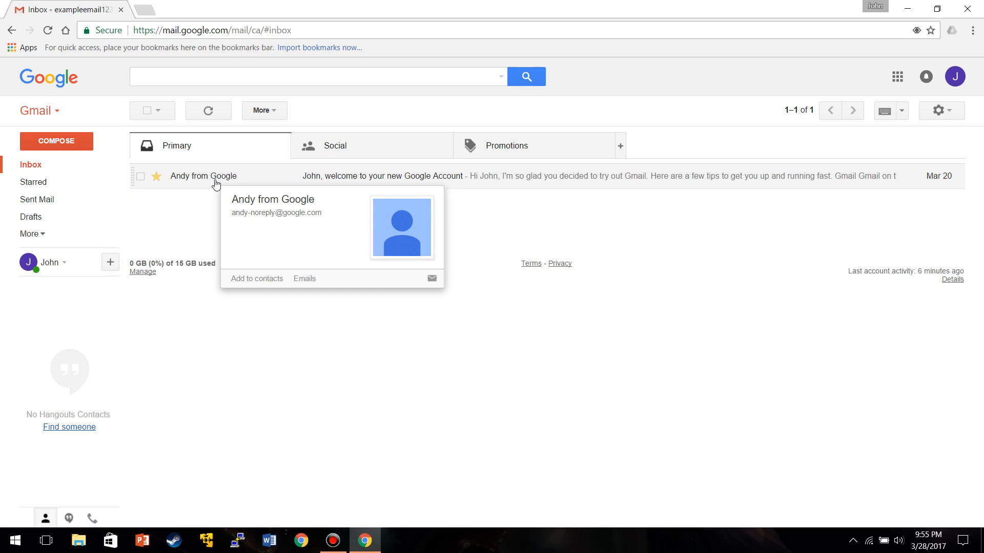
left_click(156, 177)
left_click(45, 187)
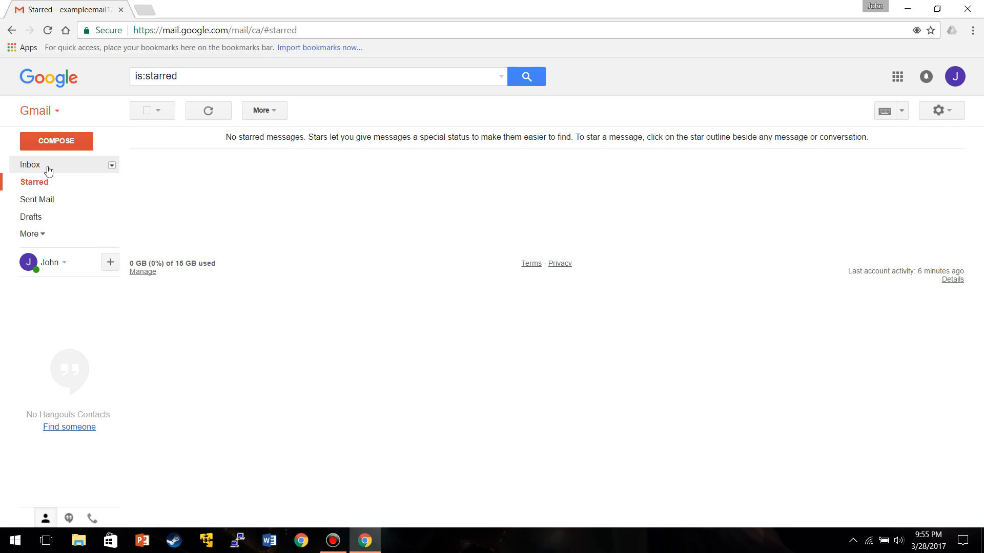
left_click(48, 171)
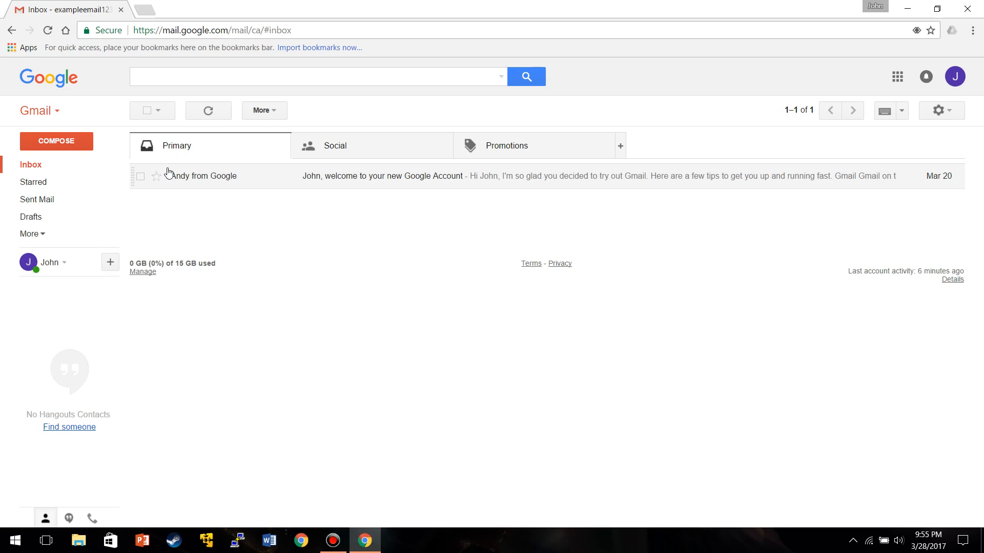
left_click(66, 186)
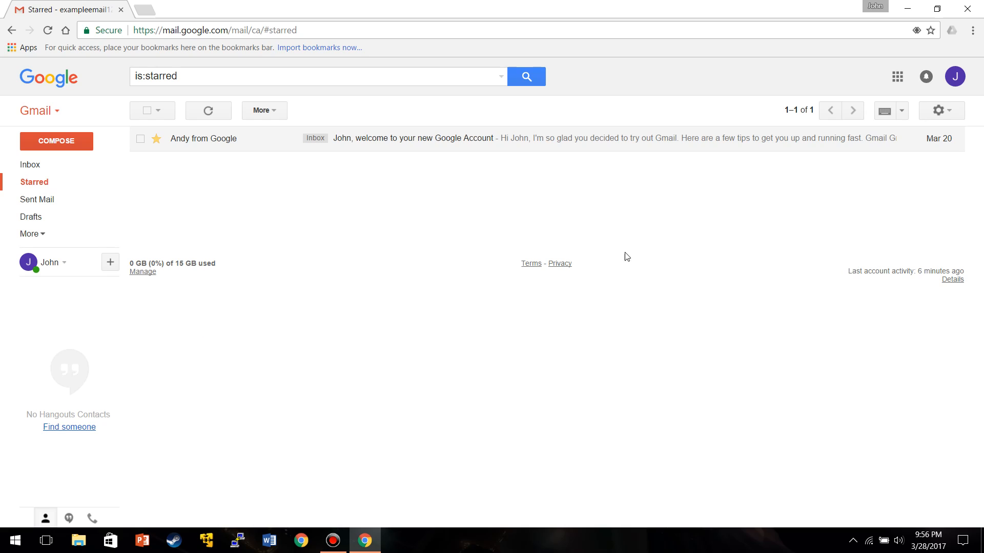
- Start a new message and add Cc and Bcc recipient fields
left_click(75, 139)
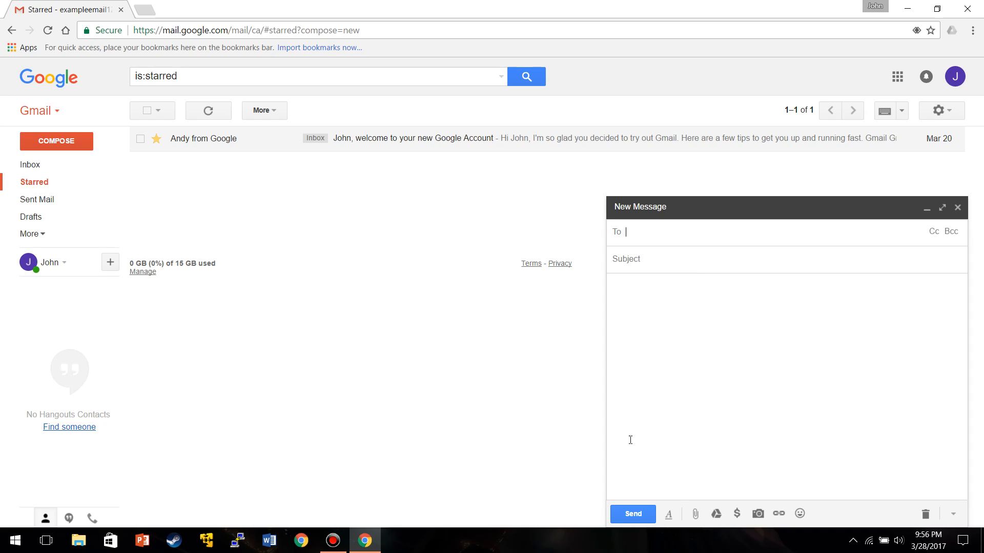
left_click(933, 232)
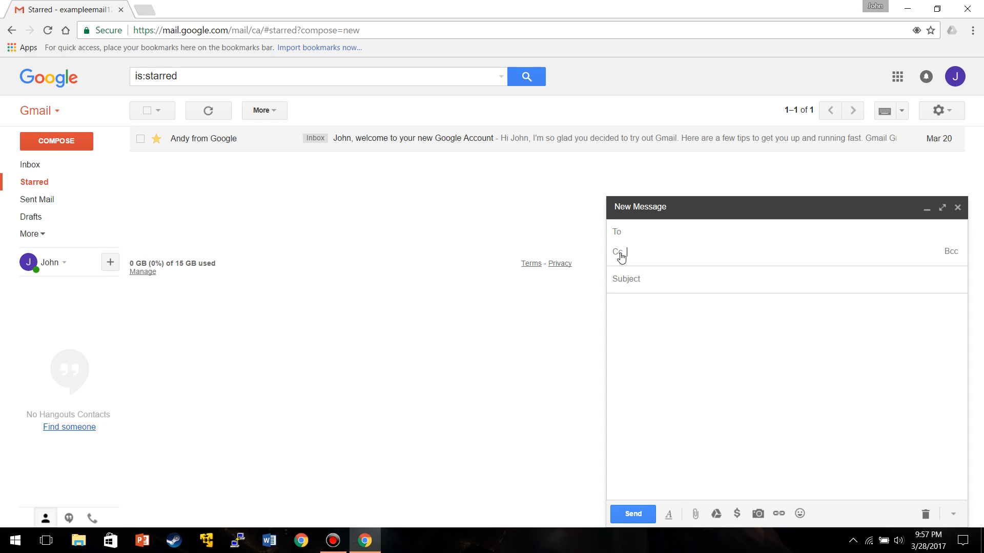
left_click(950, 252)
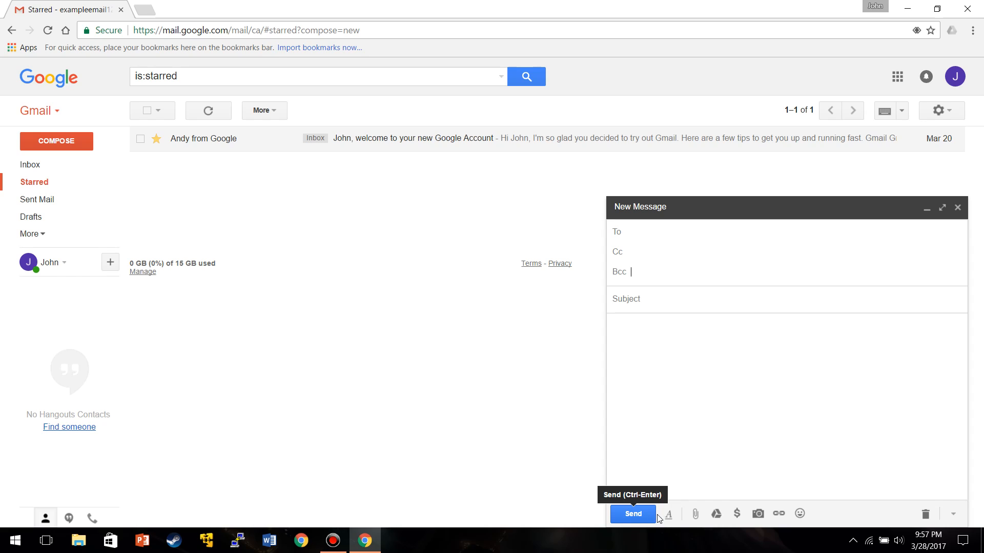
- Attach Example2.docx from the Desktop to the new message
left_click(695, 513)
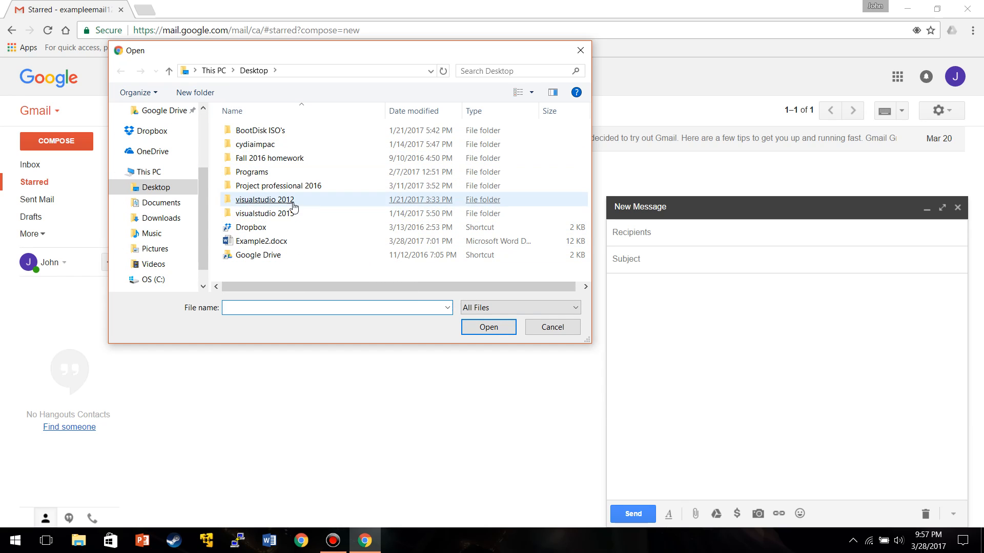
double_click(274, 243)
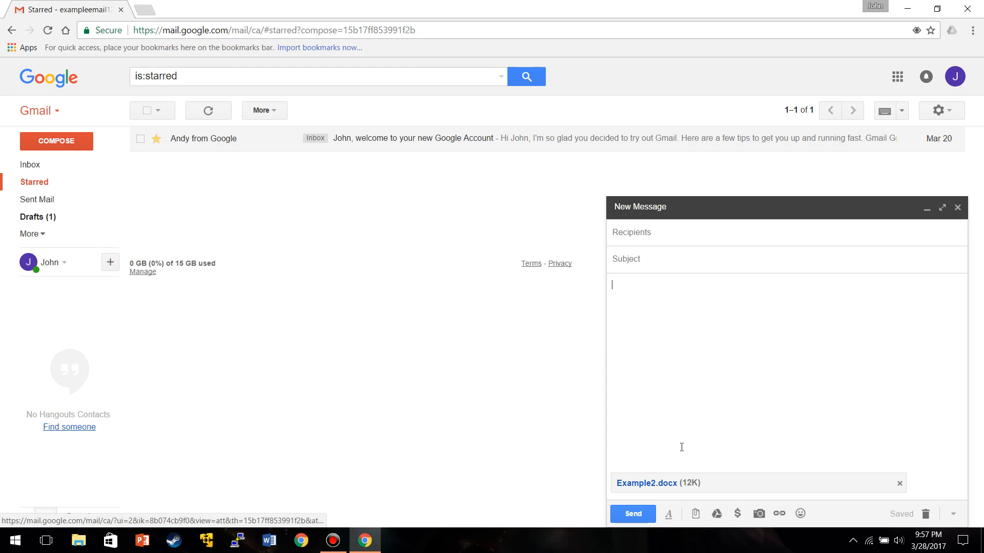
- Insert a Drive link to Example File.docx from Test Folder into the message
left_click(717, 513)
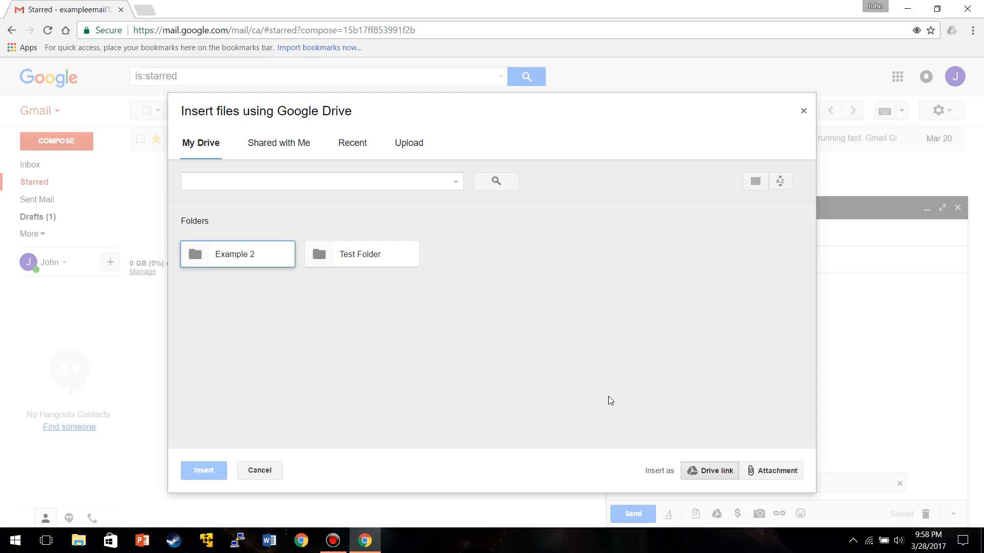
double_click(379, 257)
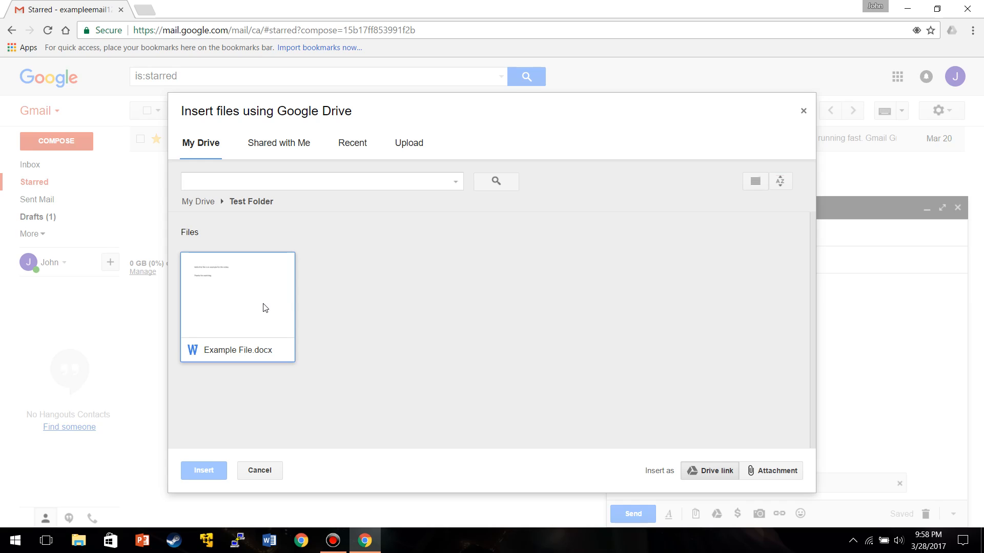
left_click(266, 308)
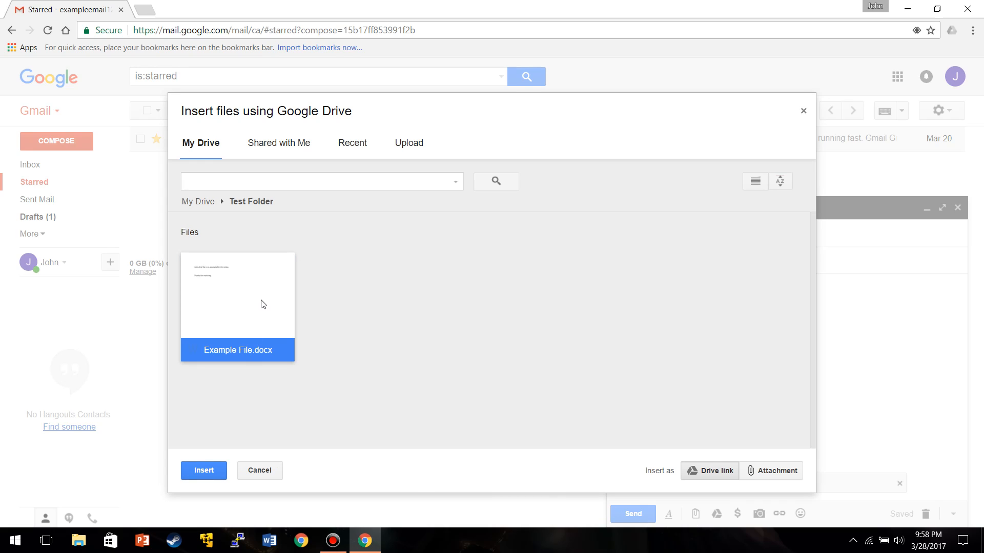
left_click(205, 470)
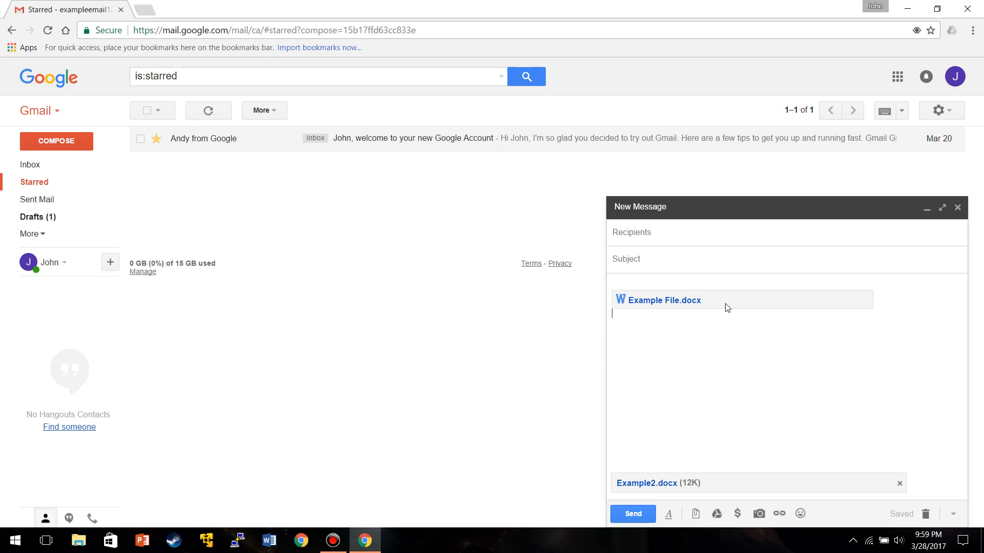
- Save and close the message, reopen it from Drafts, and discard the draft
left_click(957, 209)
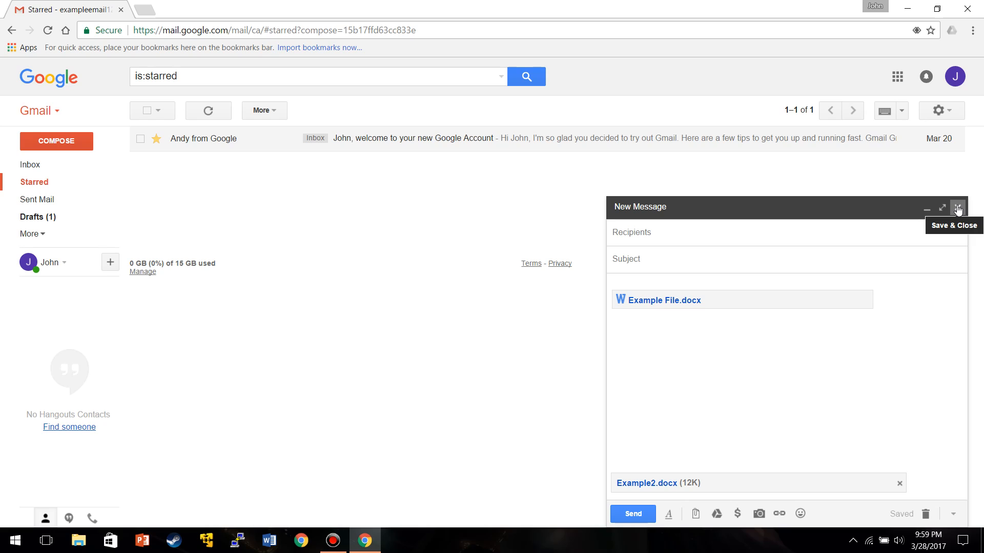
left_click(958, 209)
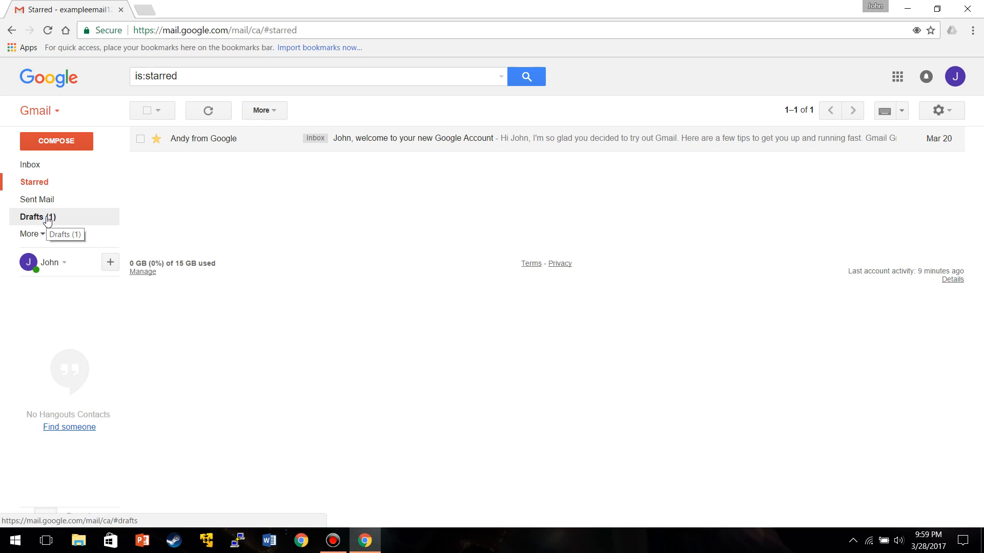
left_click(47, 221)
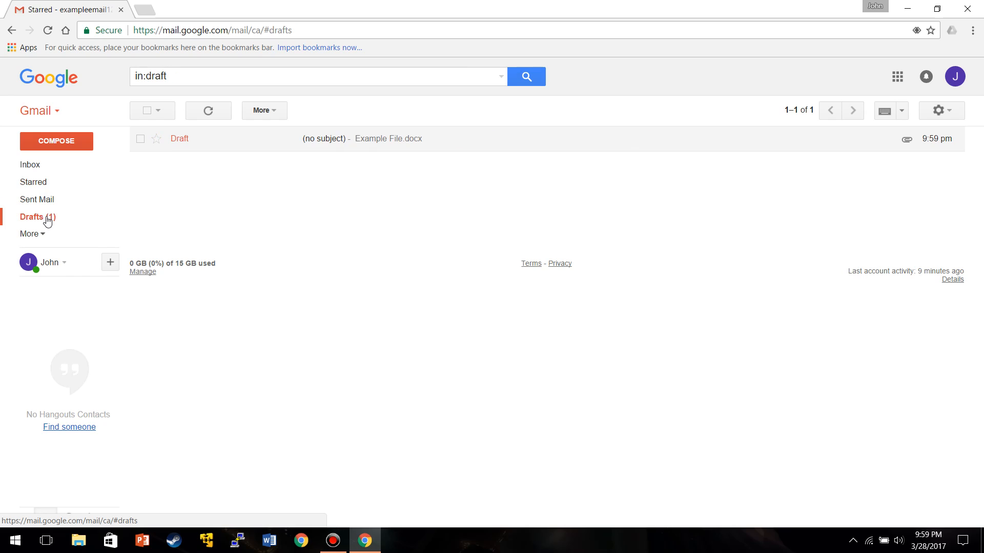
left_click(181, 140)
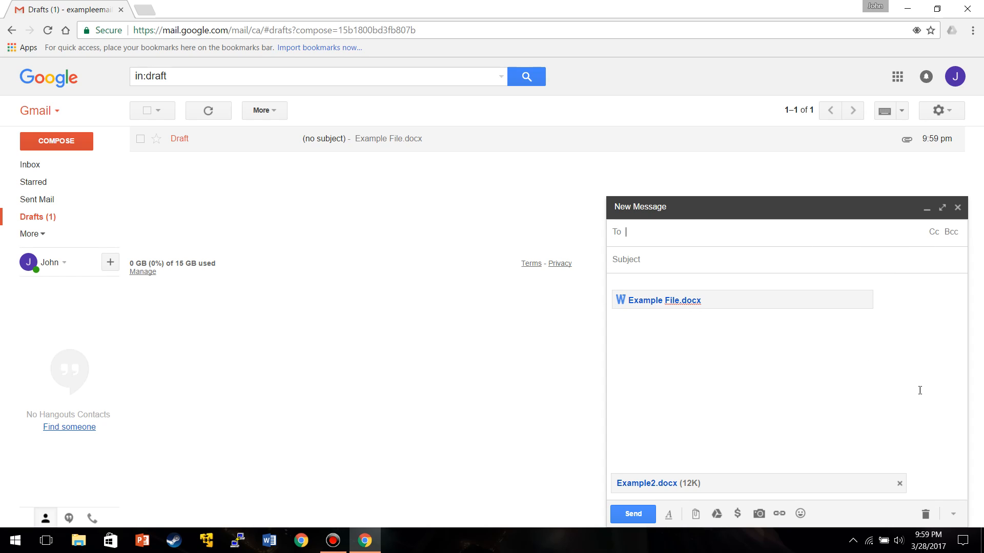
left_click(926, 515)
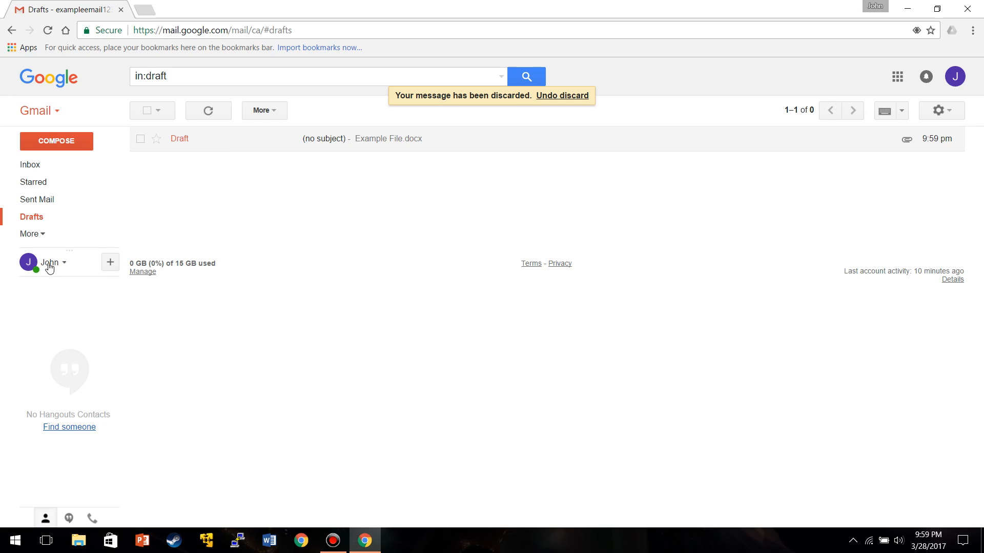
left_click(110, 263)
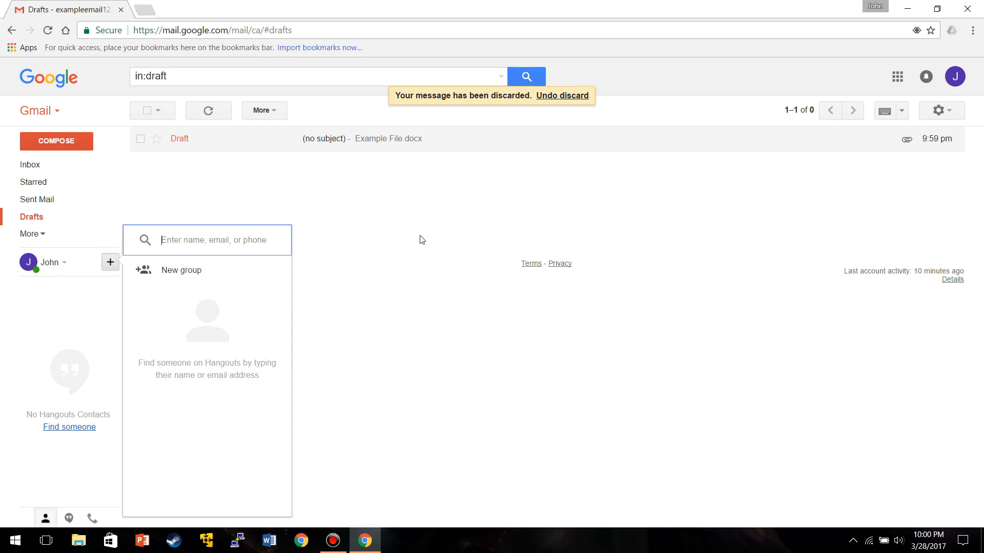
left_click(365, 226)
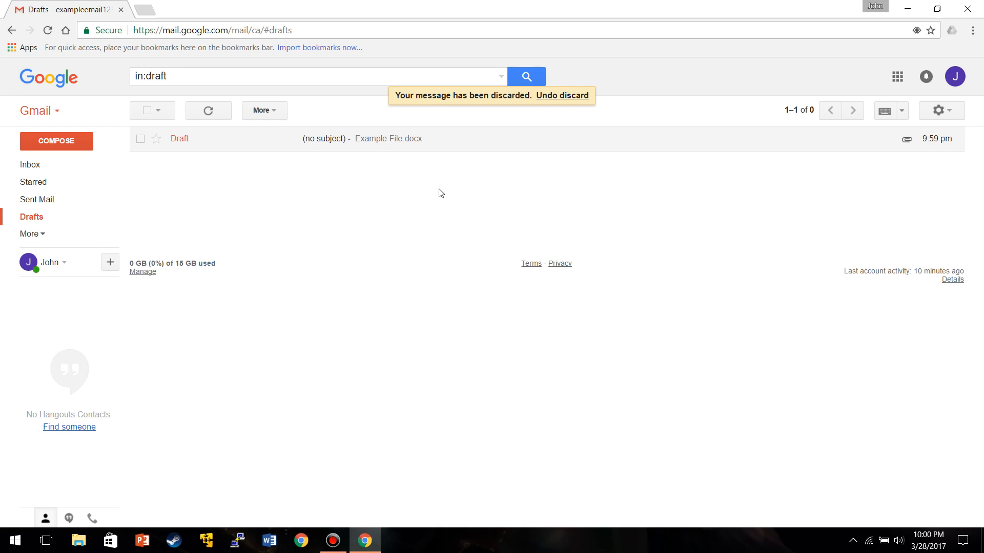
- Open Google Drive in a new tab from the Google apps grid and dismiss the sync notification
left_click(897, 77)
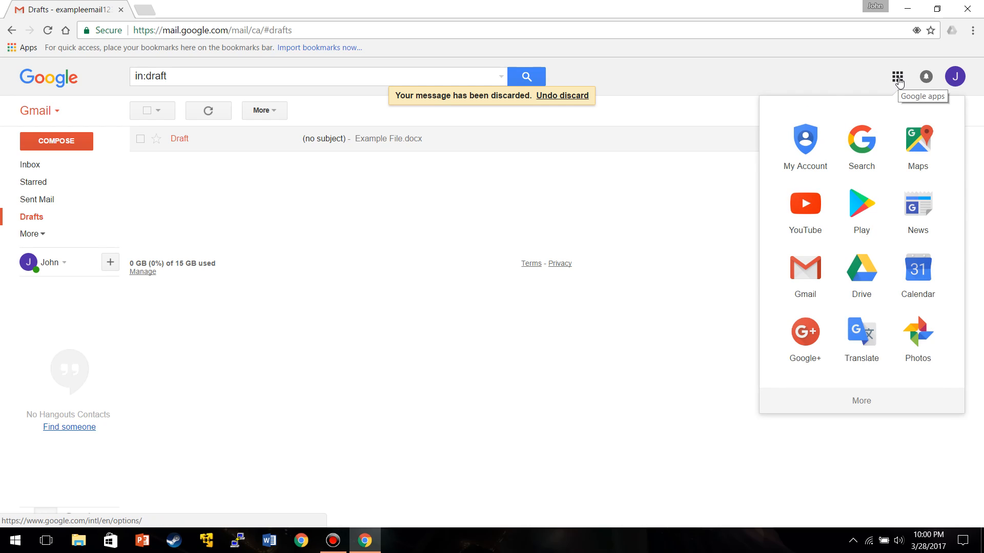
left_click(857, 285)
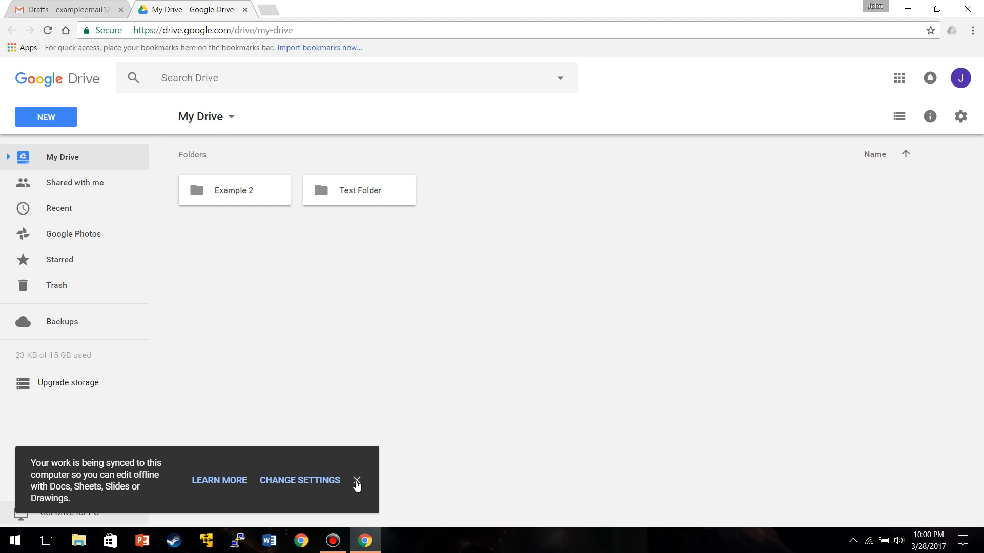
left_click(357, 482)
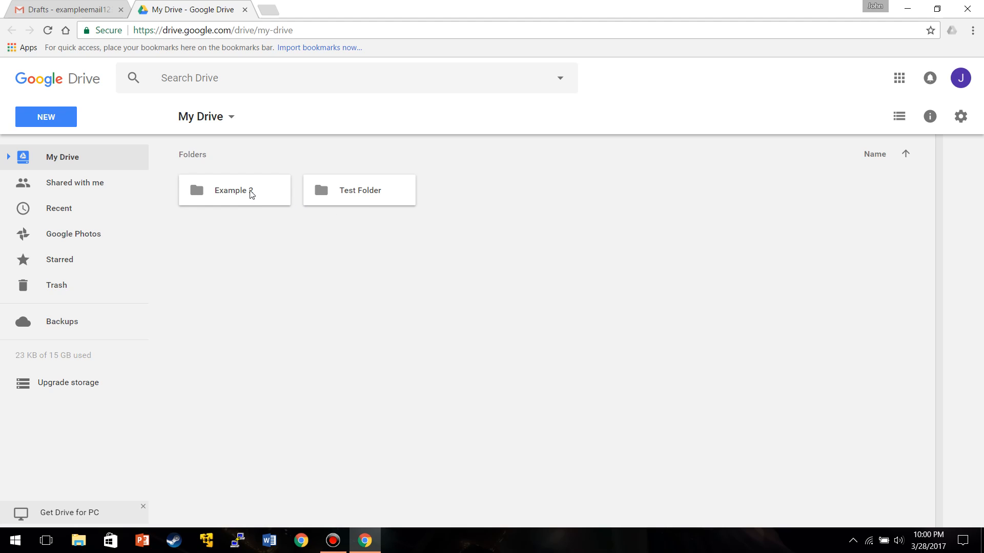
- Create a new folder named 'Test folder 2' in My Drive
right_click(500, 193)
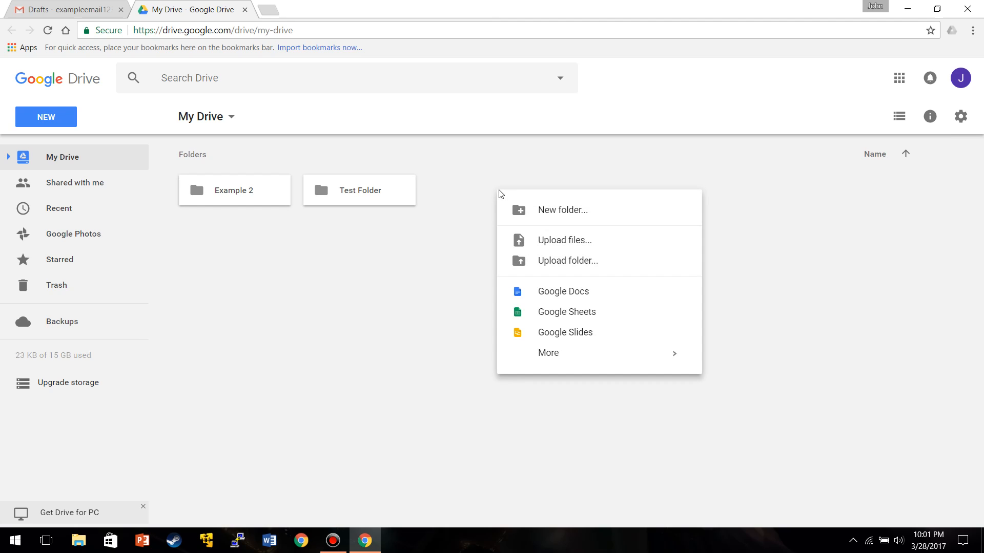
left_click(559, 211)
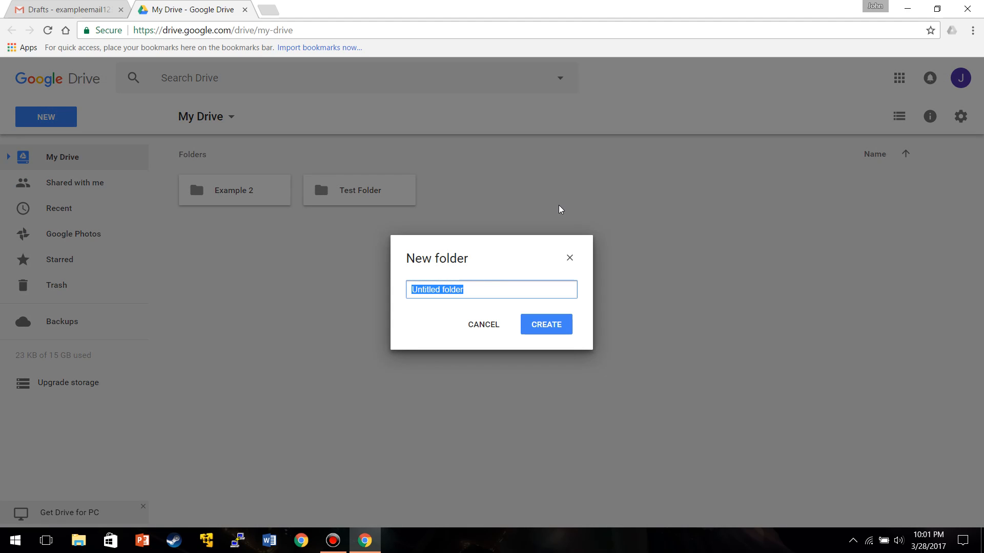
type("T")
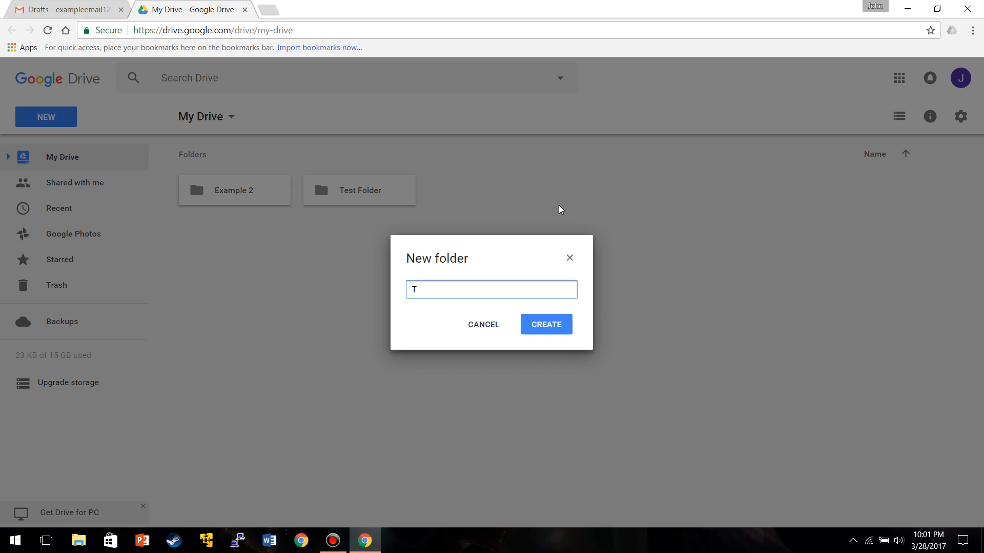
type("est folder 2")
left_click(562, 329)
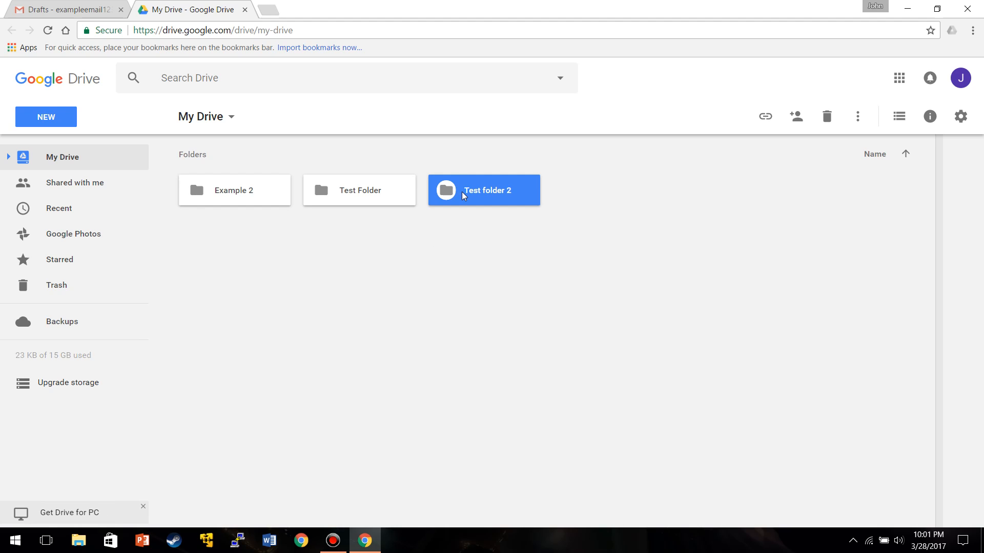
- Upload Example2.docx from the Desktop into Test folder 2
double_click(463, 194)
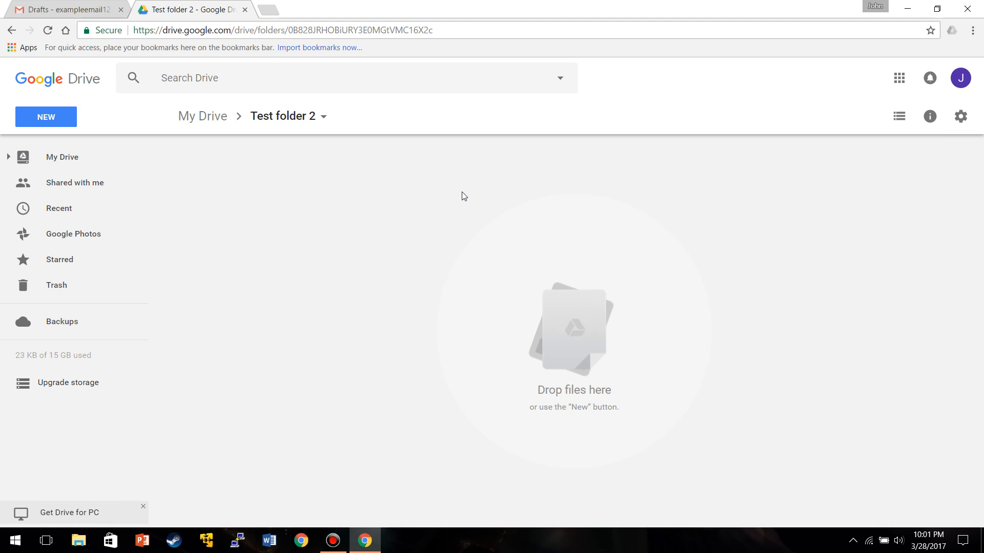
right_click(201, 202)
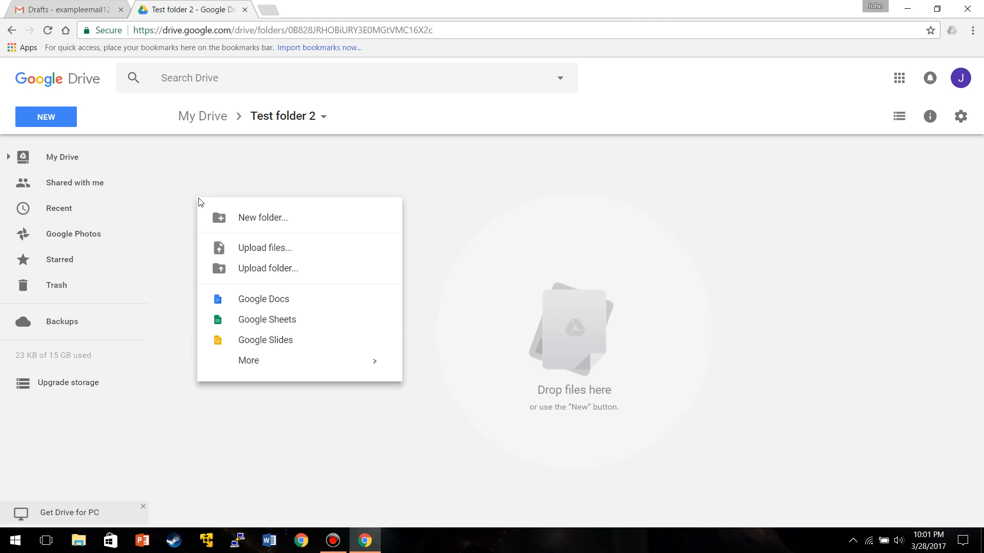
left_click(271, 249)
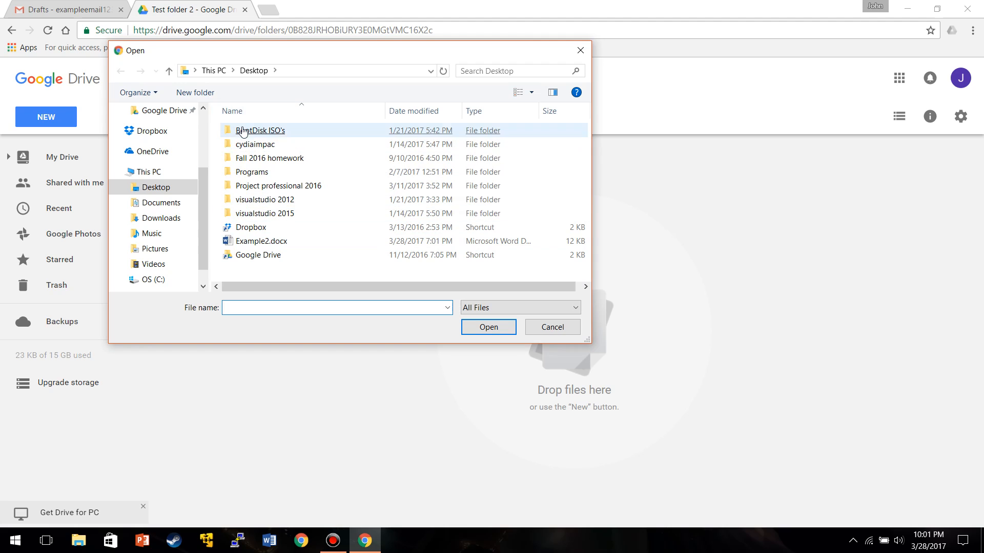
double_click(274, 243)
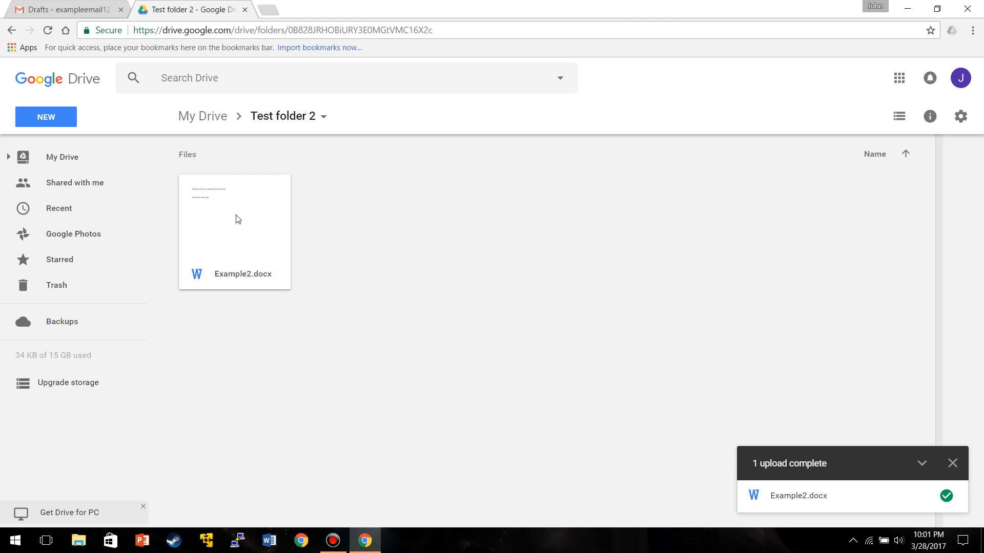
- Preview Example2.docx and show the list of apps that can open it
double_click(238, 219)
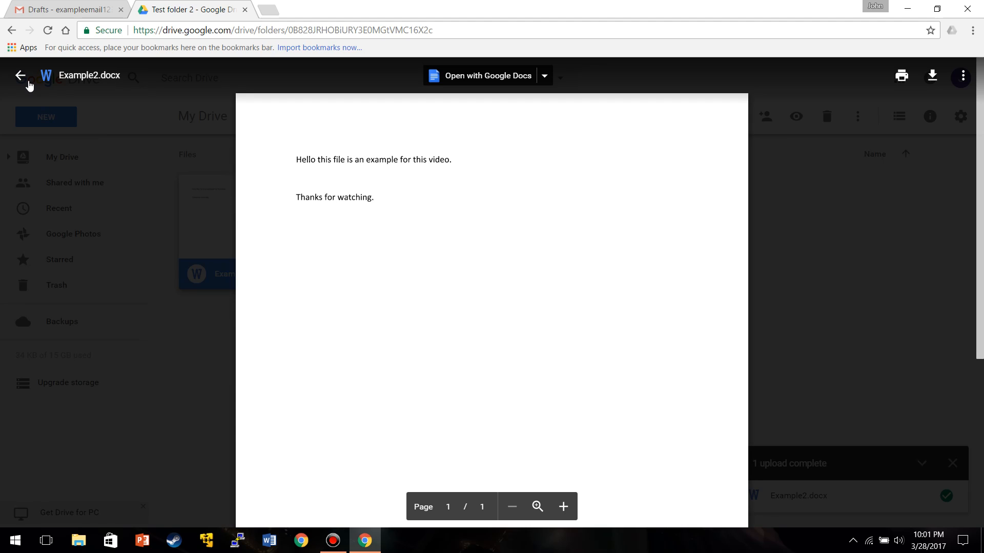
left_click(20, 75)
right_click(267, 241)
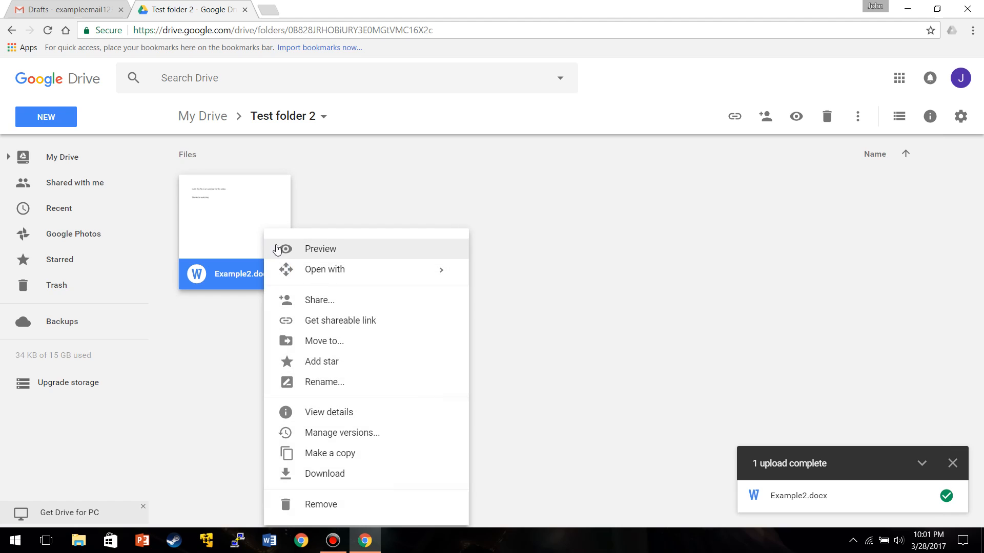
left_click(288, 248)
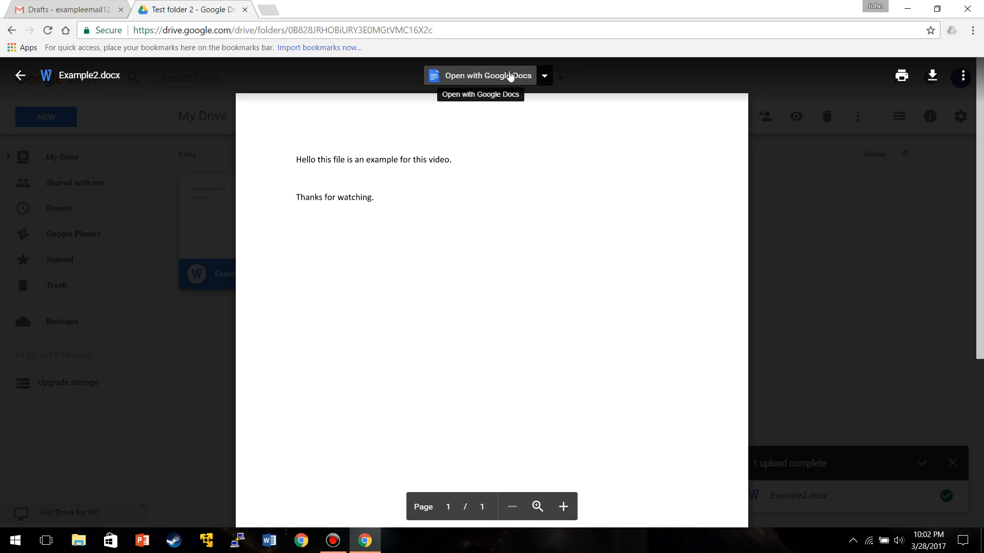
left_click(544, 77)
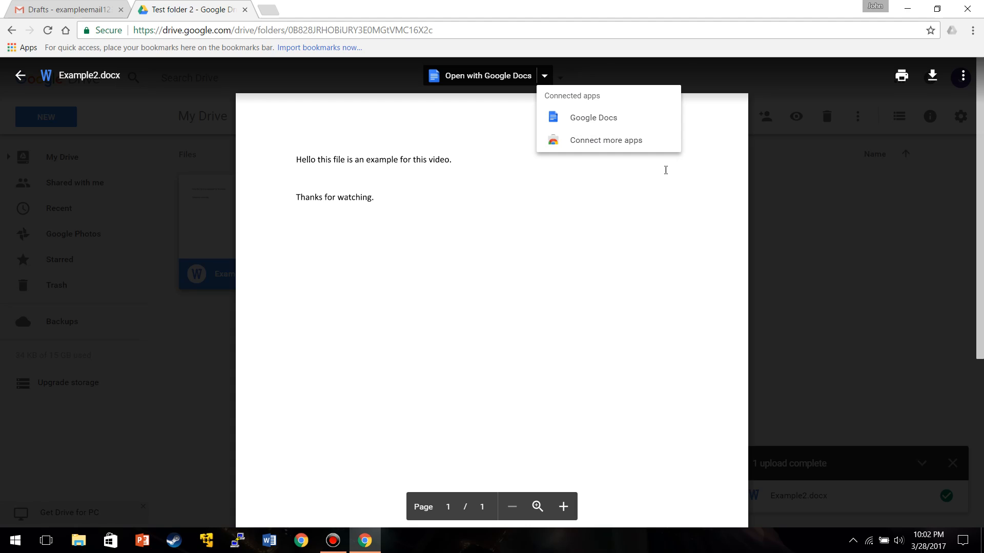
left_click(666, 170)
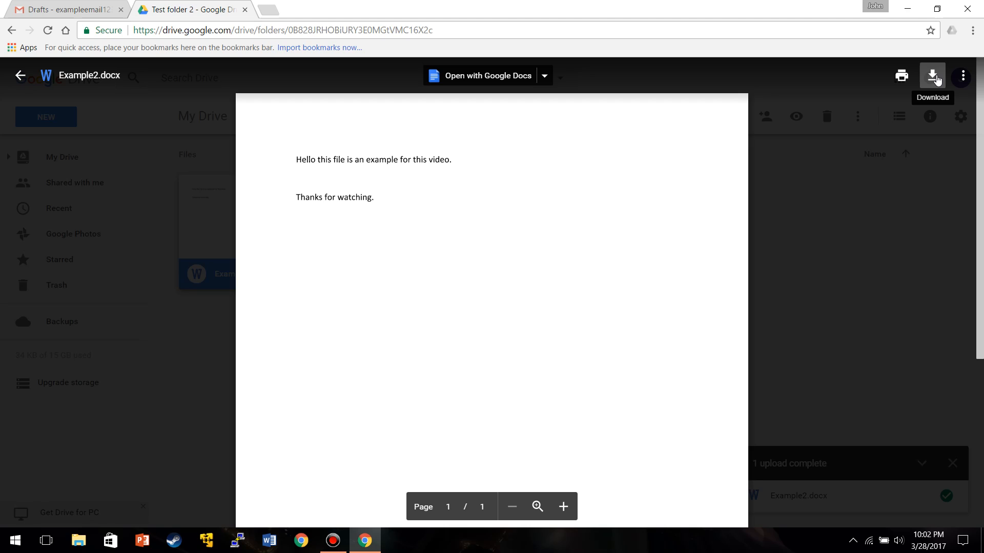
- Download Example2.docx from the preview toolbar
left_click(935, 78)
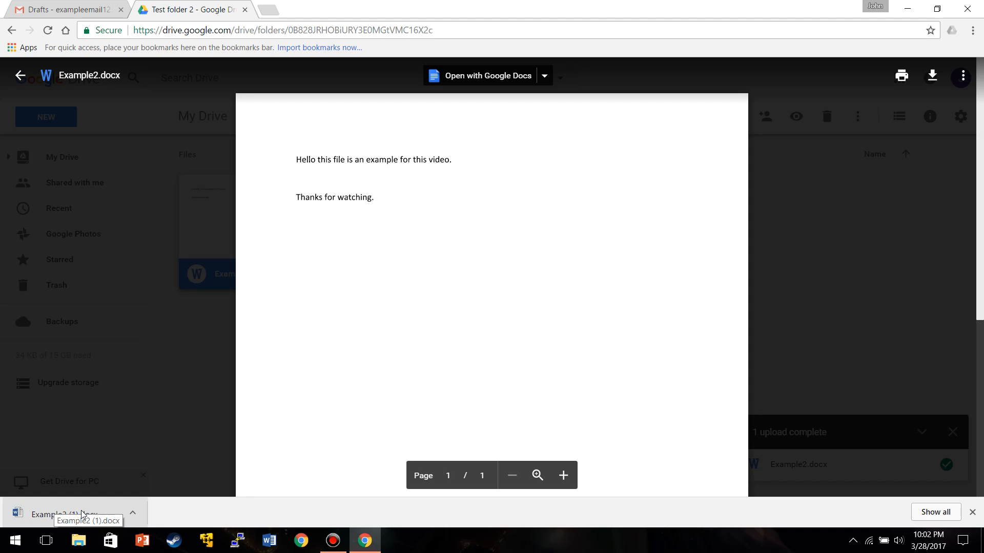
- Open the downloaded Example2 (1).docx in Word's Protected View, then close Word
left_click(82, 514)
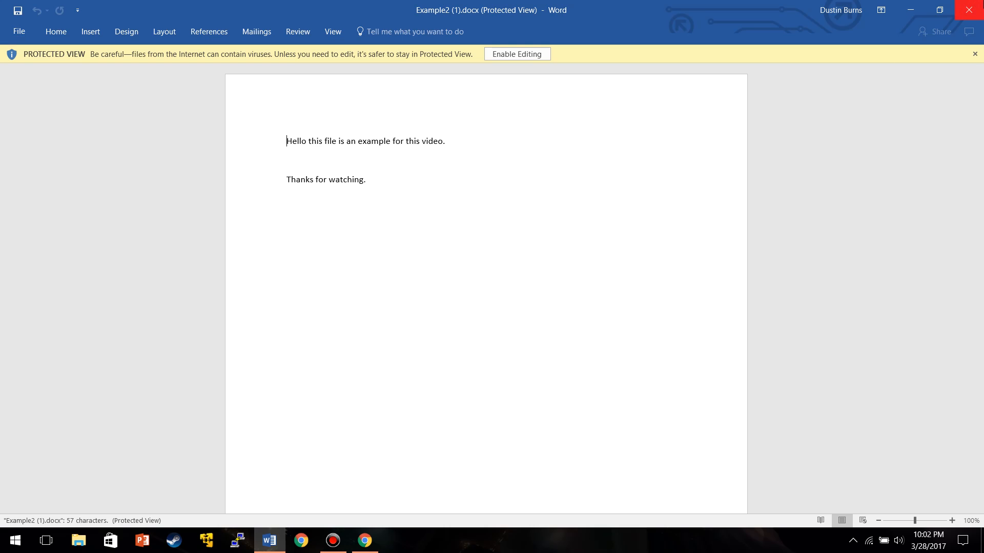
left_click(968, 10)
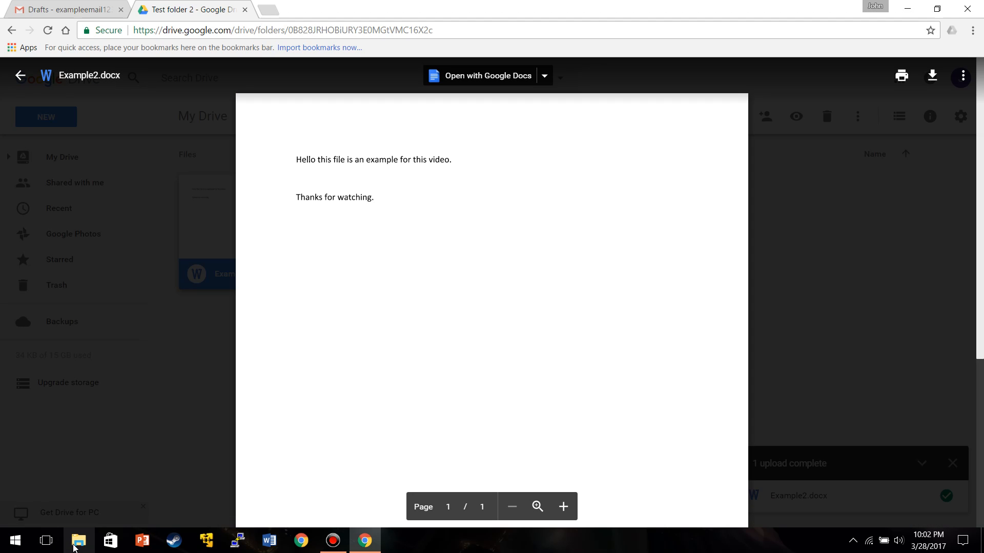
left_click(79, 544)
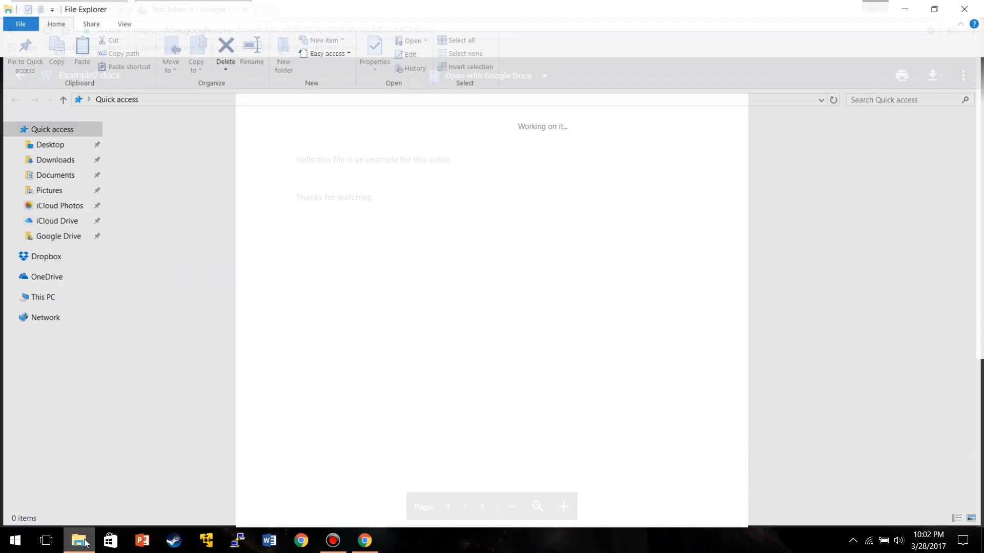
left_click(77, 161)
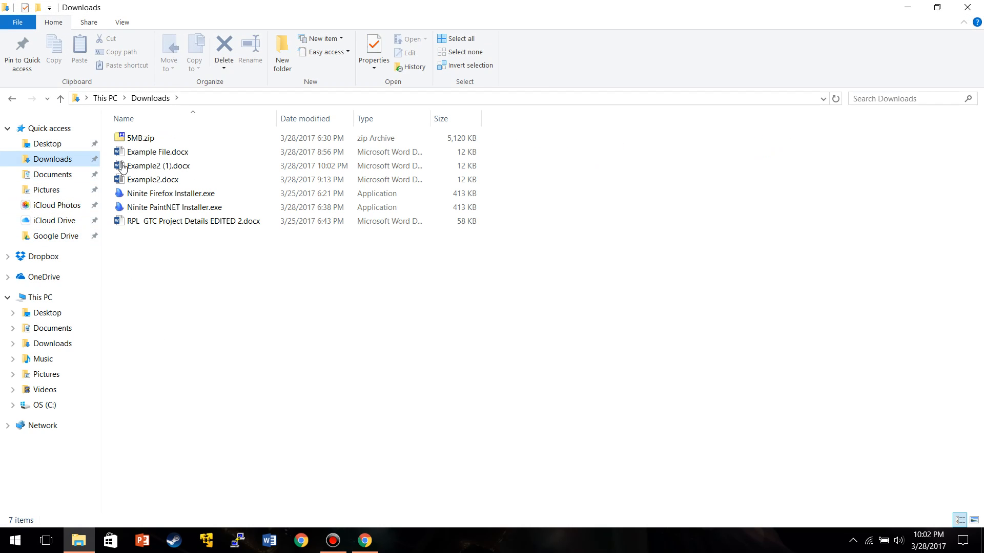
left_click(192, 171)
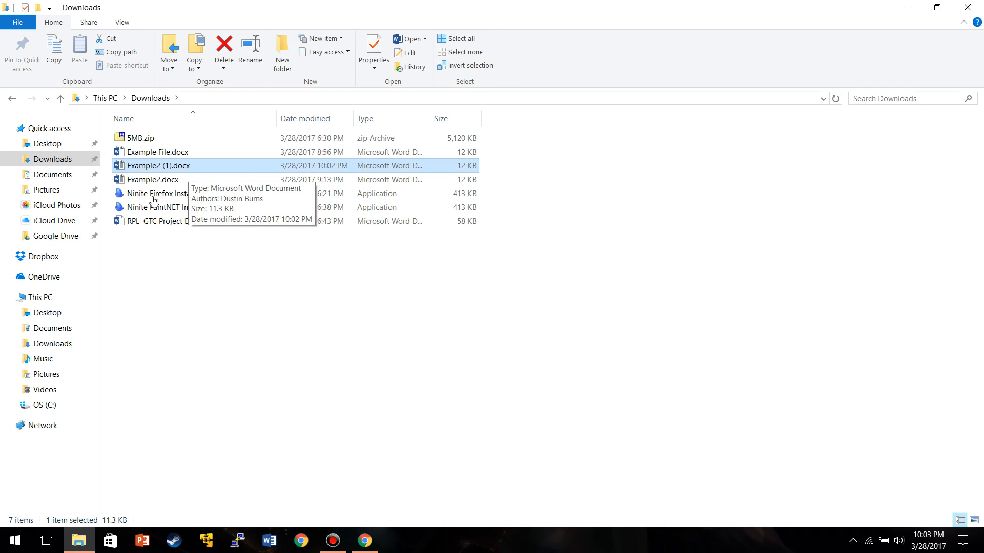
left_click(967, 7)
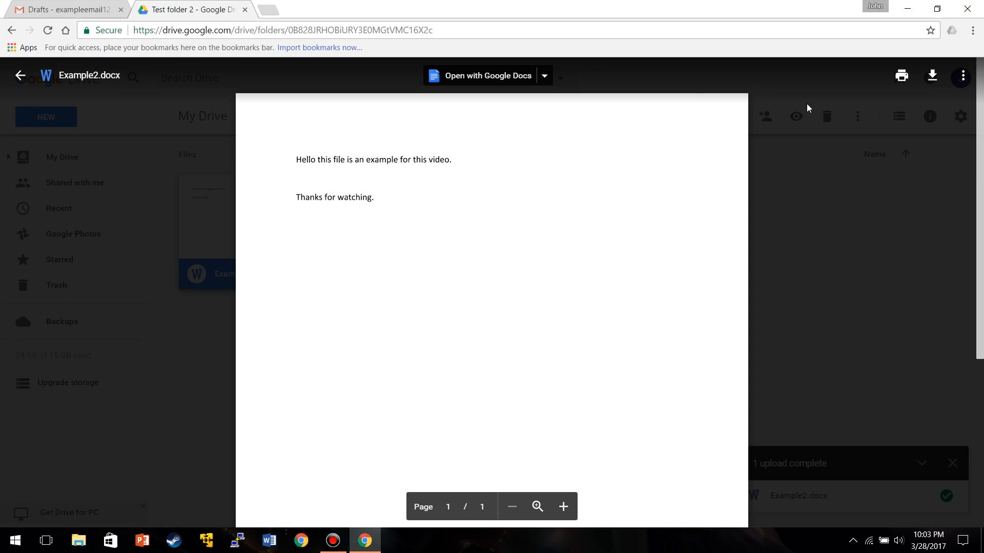
- Close the preview, dismiss the upload-complete panel and open the Example 2 folder in My Drive
left_click(20, 75)
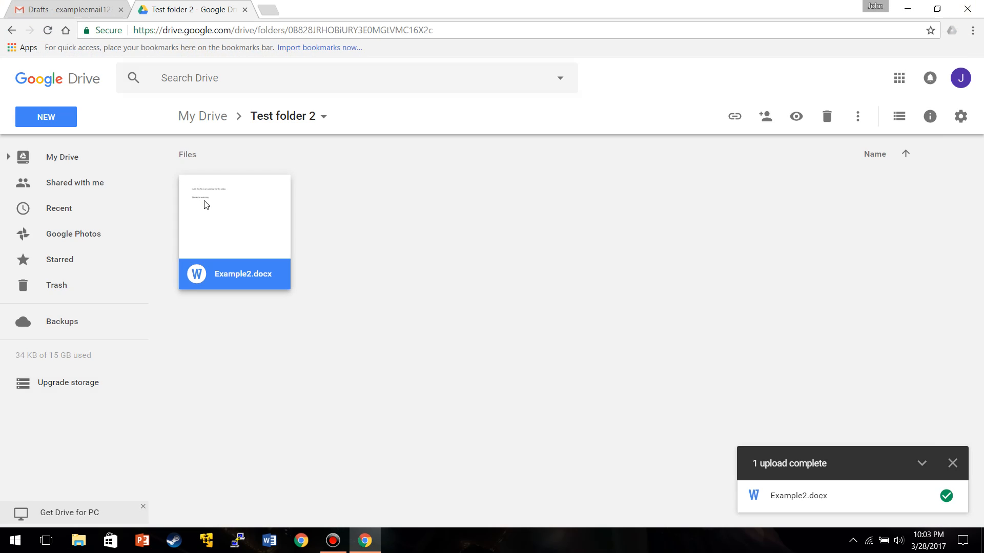
left_click(113, 189)
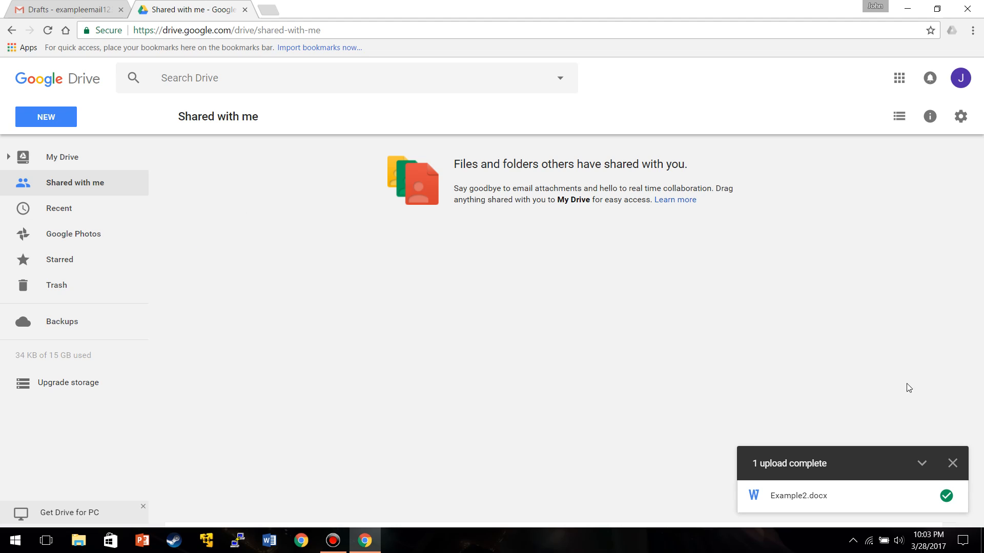
left_click(952, 463)
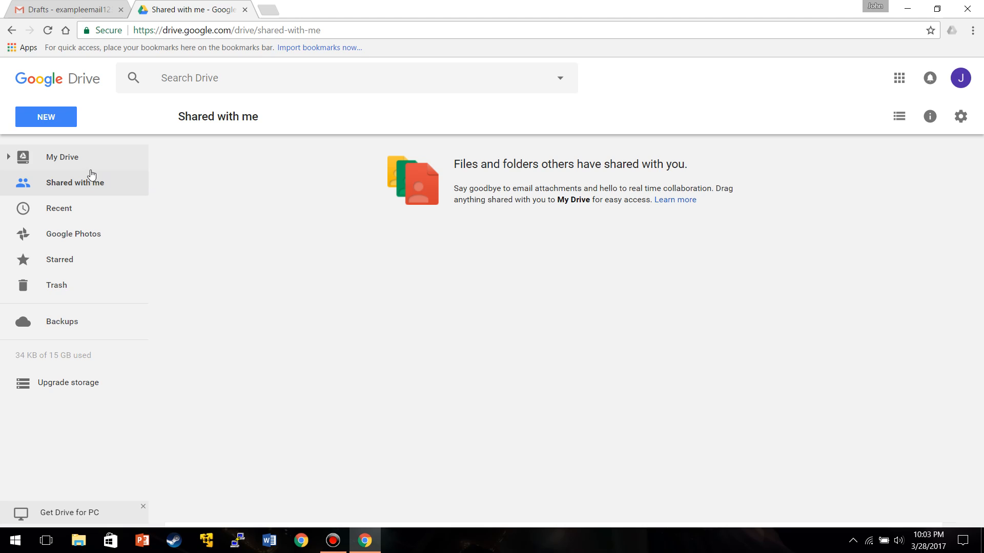
left_click(66, 157)
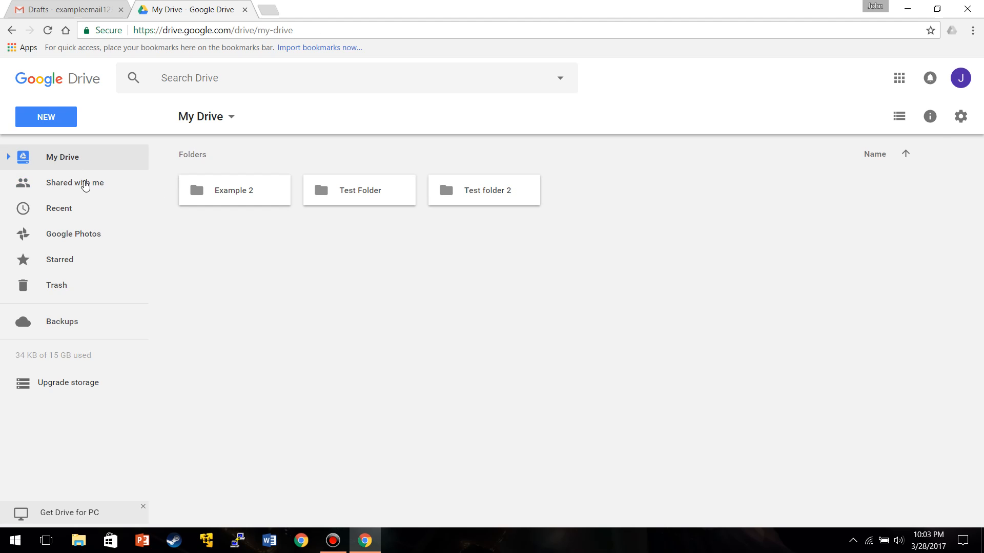
left_click(239, 193)
double_click(240, 193)
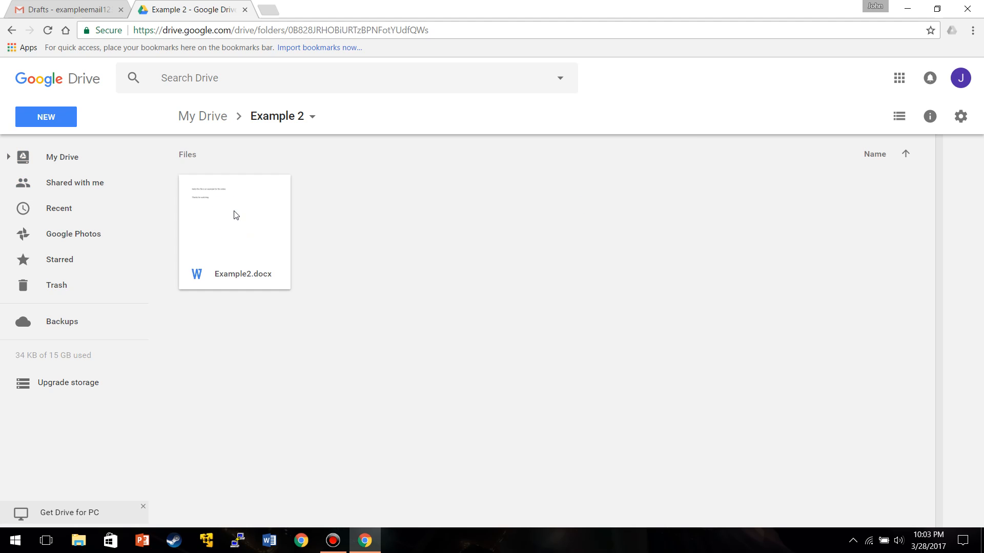
right_click(235, 215)
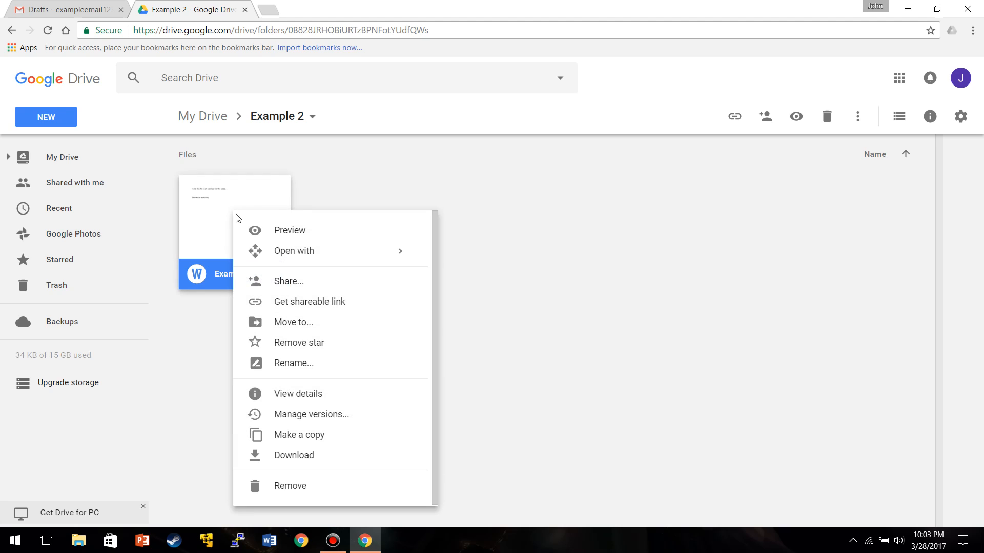
left_click(276, 287)
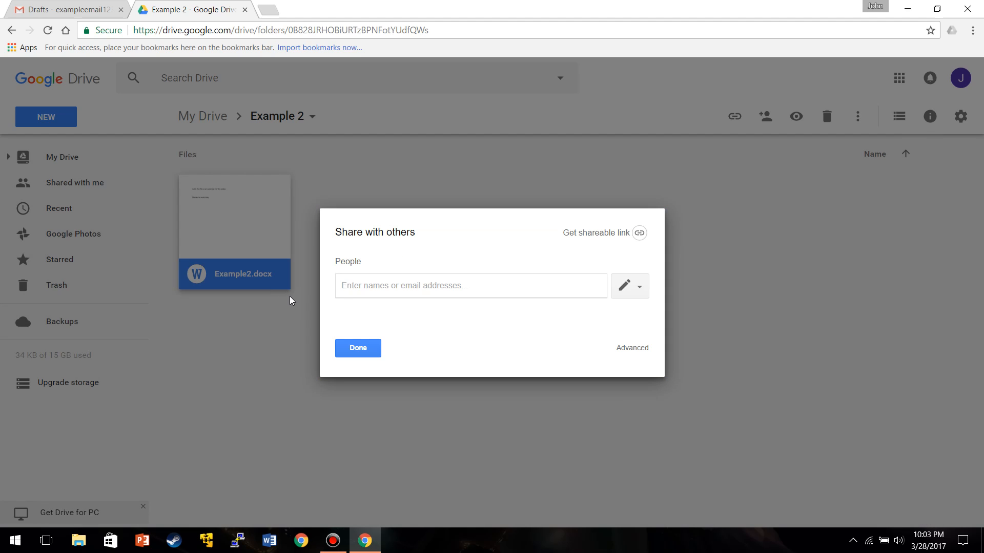
left_click(367, 351)
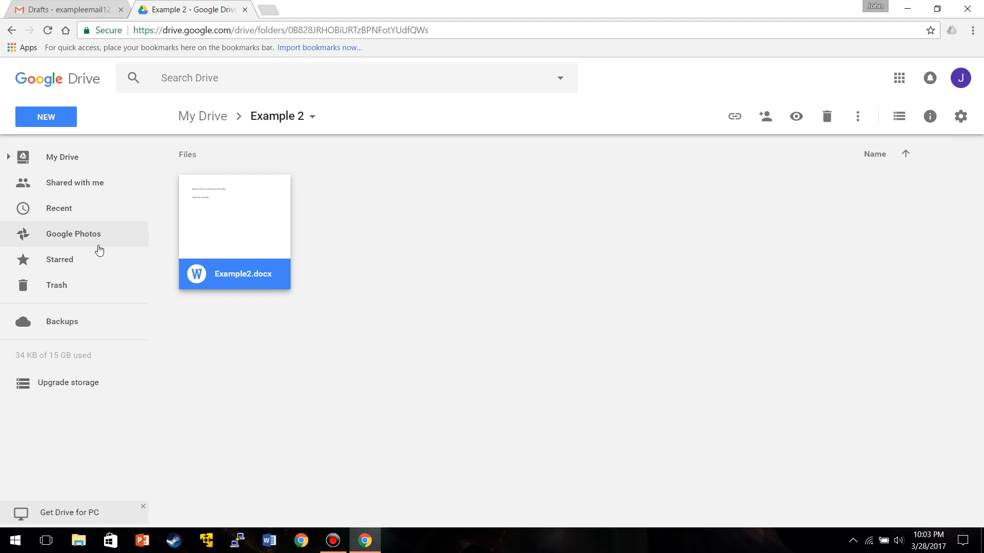
- Remove Example2.docx from the Example 2 folder
right_click(236, 213)
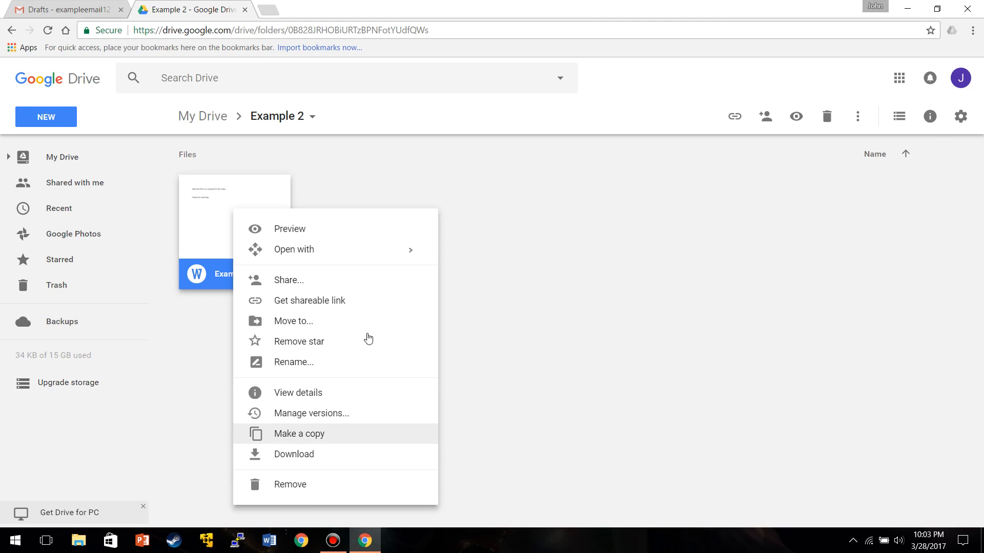
left_click(594, 188)
left_click(267, 219)
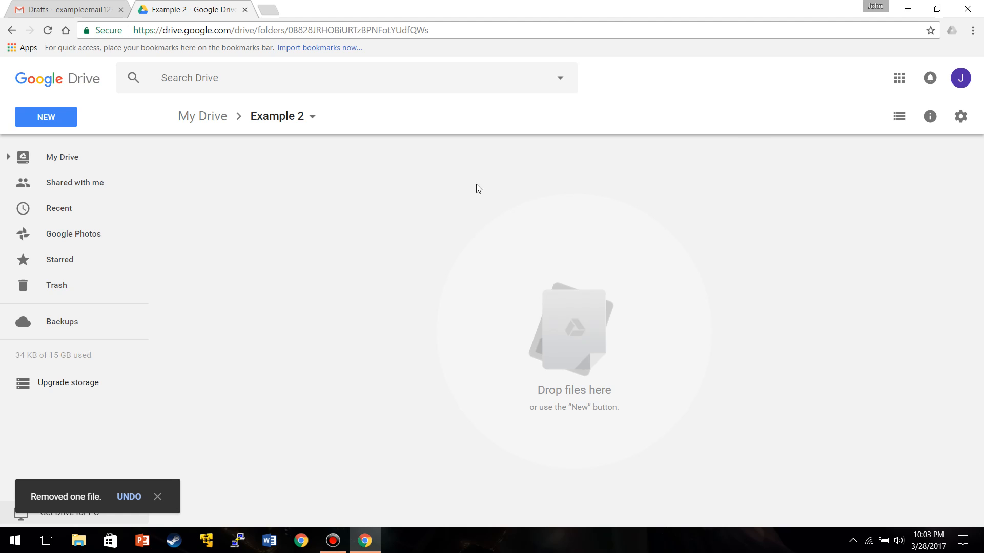
- Restore the trashed Example2.docx from the Trash
left_click(57, 288)
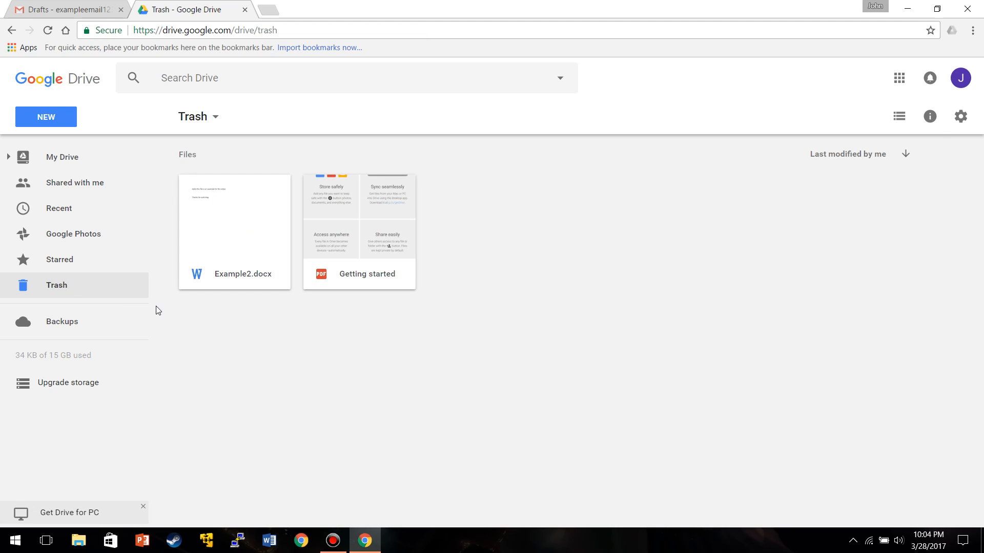
right_click(226, 224)
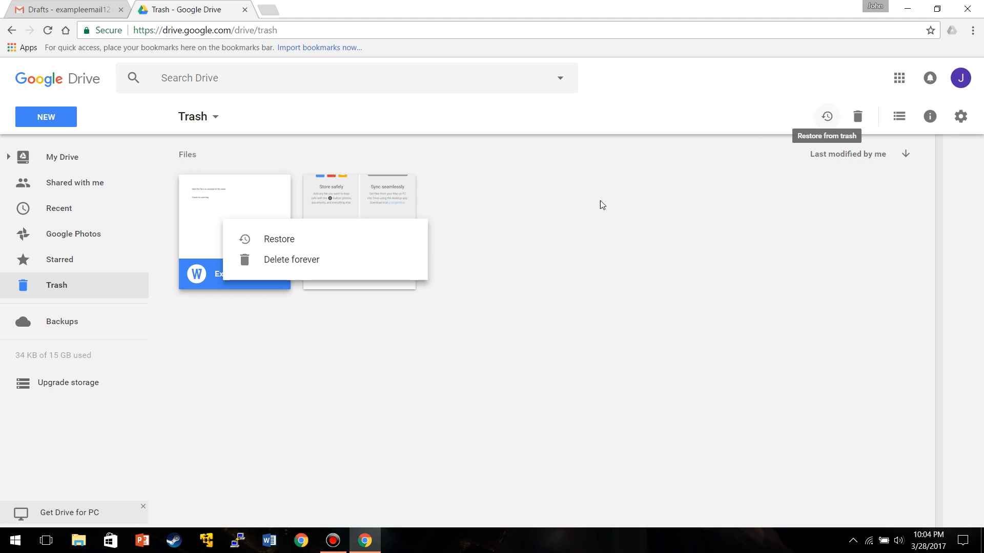
left_click(270, 242)
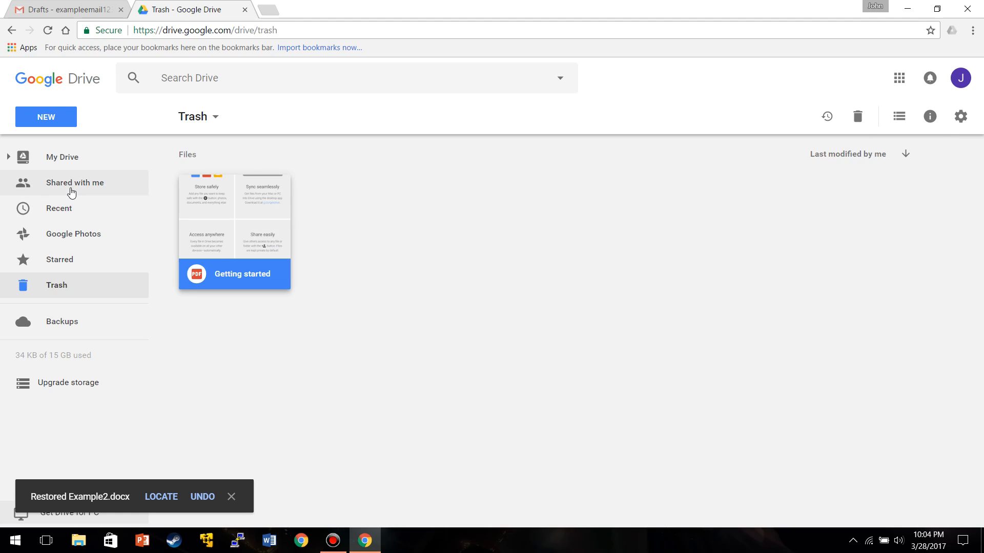
- Check that Example2.docx is back in Example 2, then open Test folder 2
left_click(78, 159)
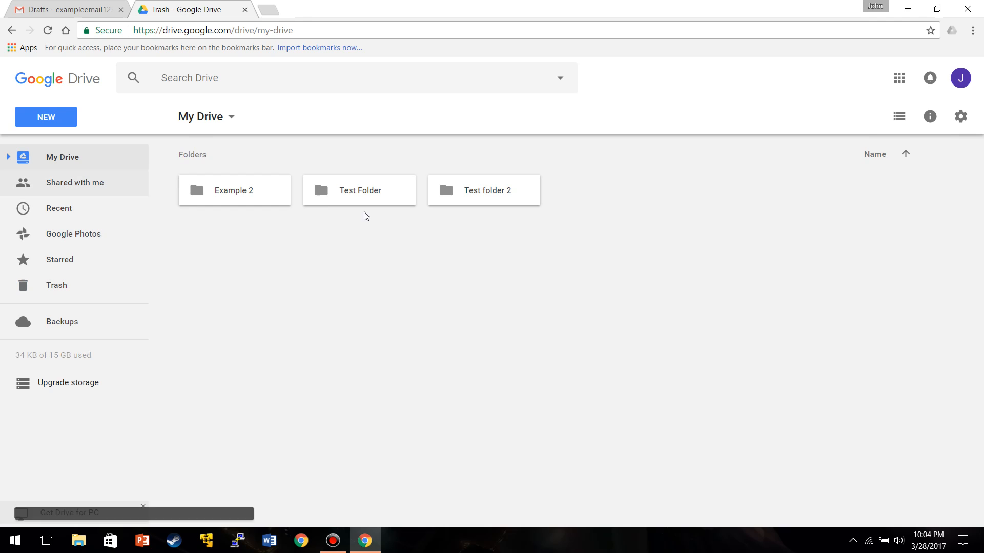
double_click(259, 197)
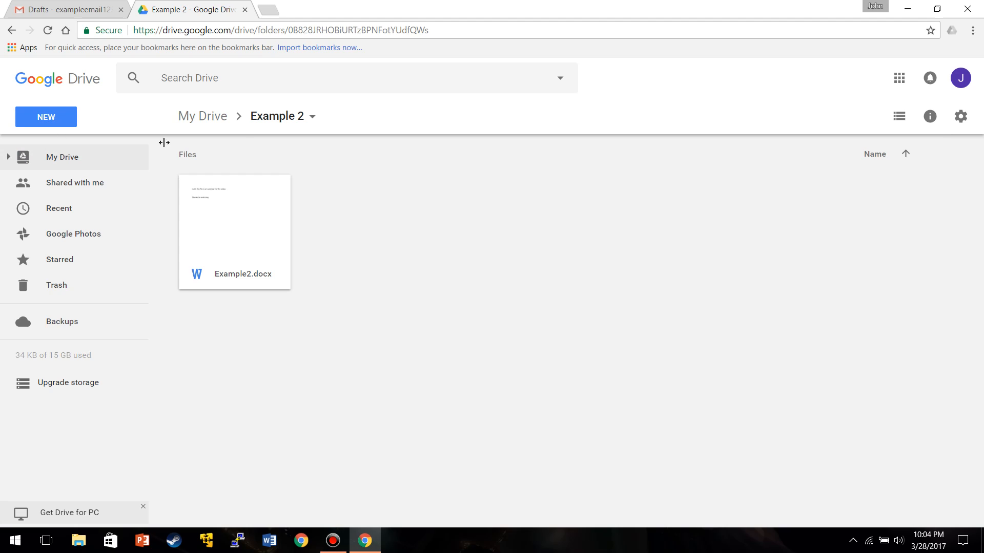
left_click(73, 161)
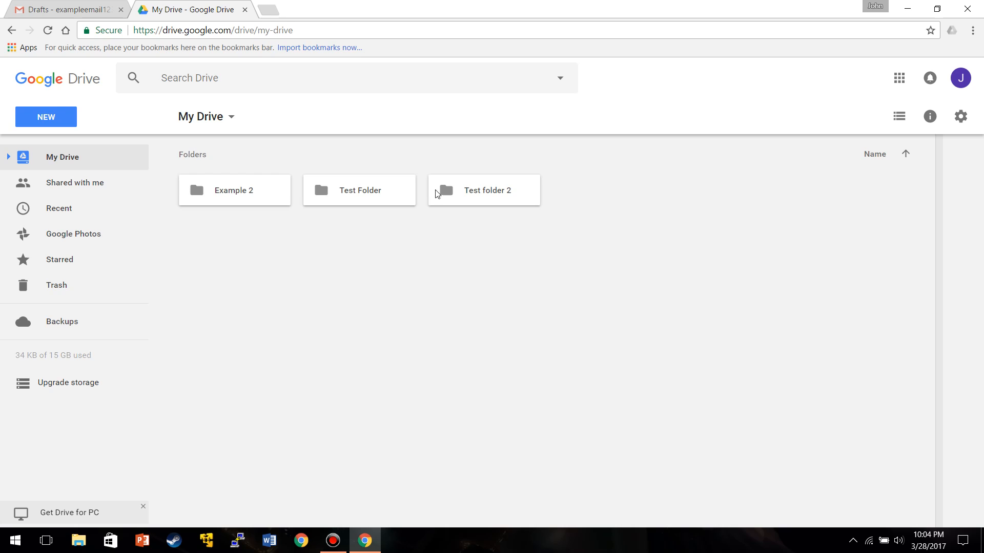
left_click(437, 193)
double_click(436, 194)
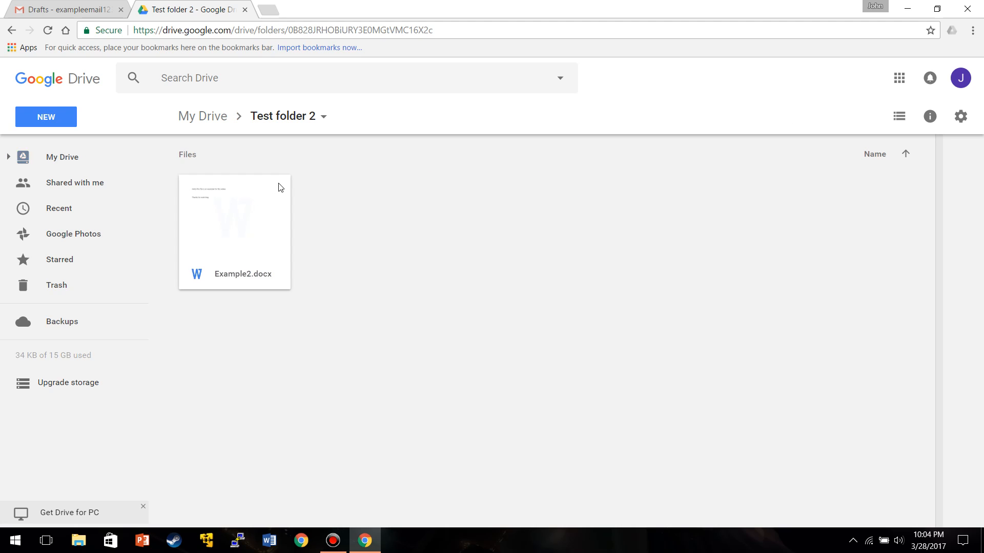
- Look at Starred, then open Test Folder showing Example File.docx
left_click(71, 262)
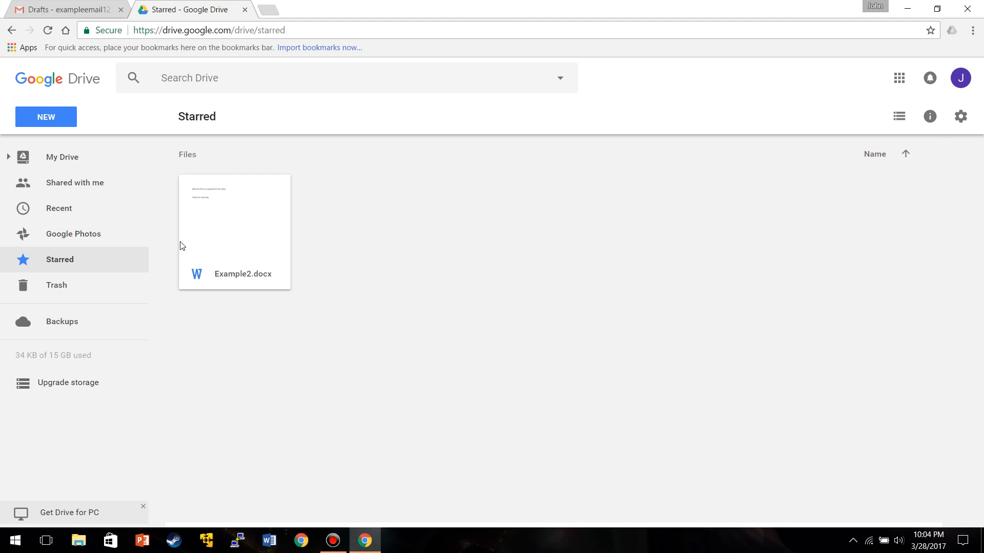
left_click(65, 158)
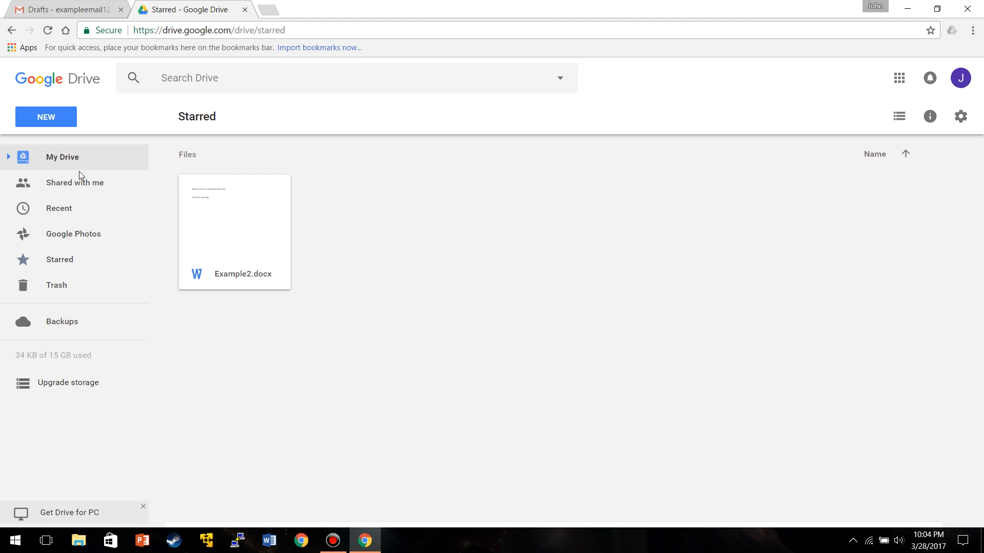
double_click(362, 192)
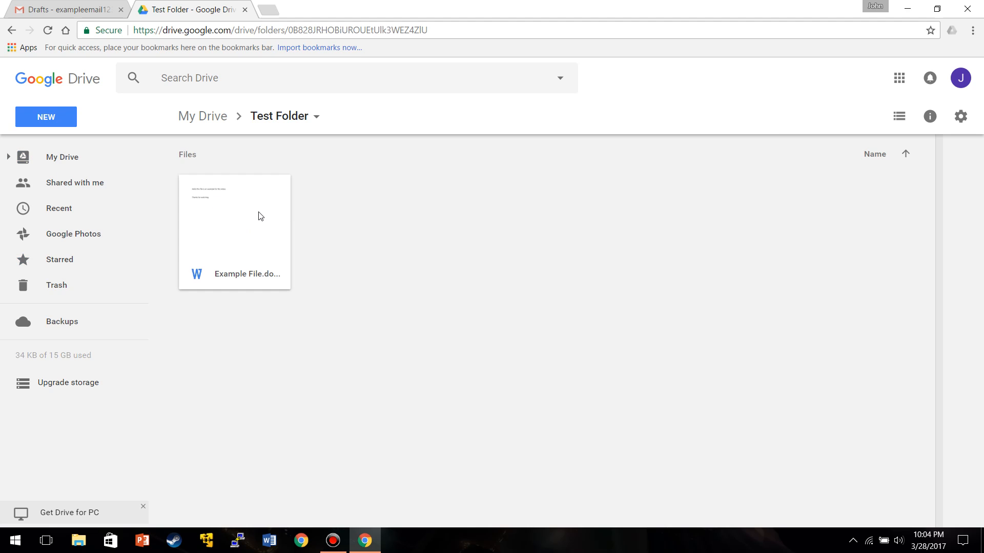
- Add a star to Example File.docx and confirm it appears under Starred with Example2.docx
right_click(261, 216)
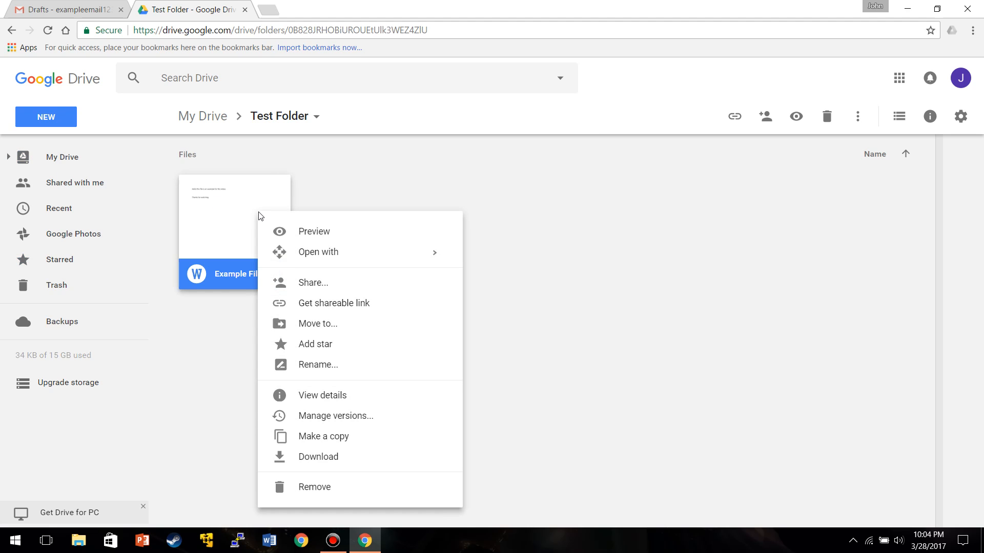
left_click(318, 351)
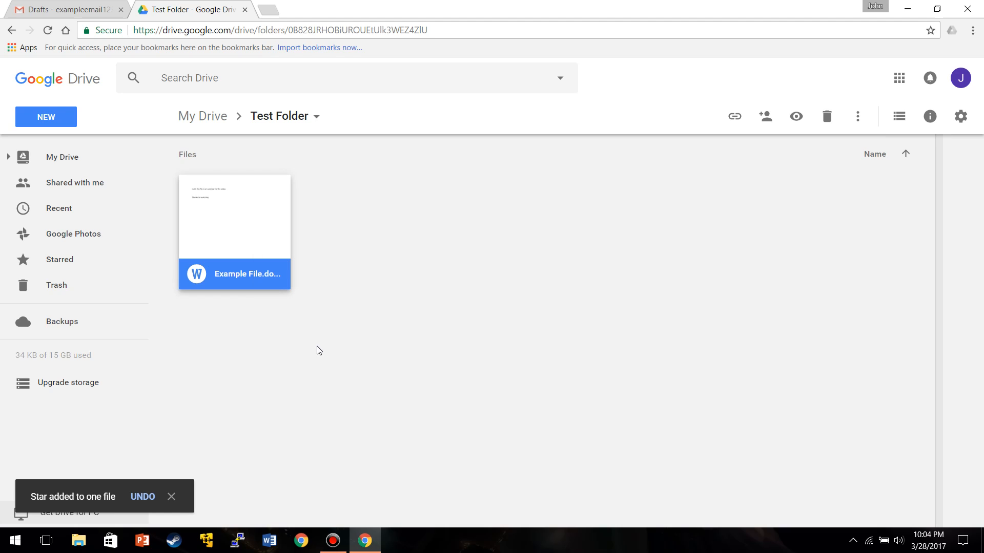
left_click(69, 261)
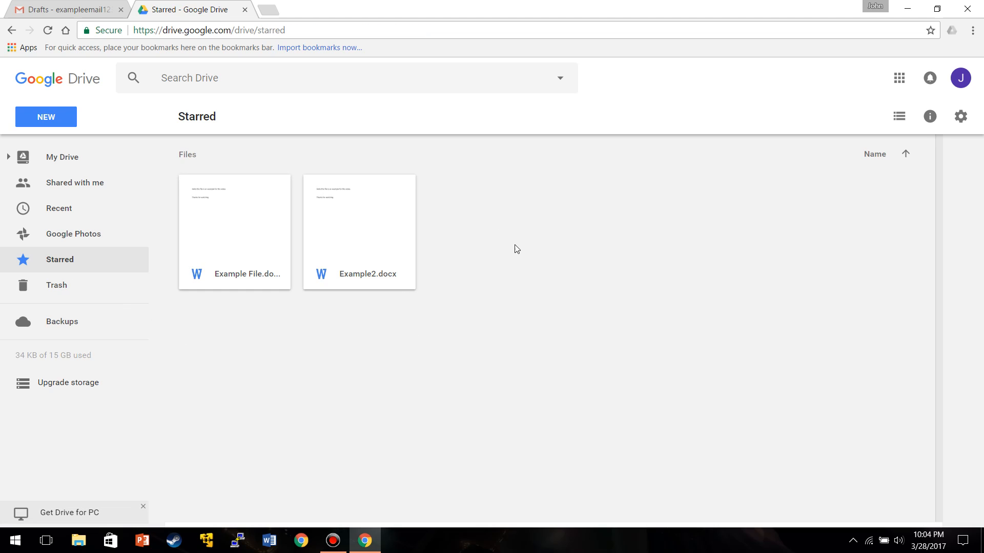